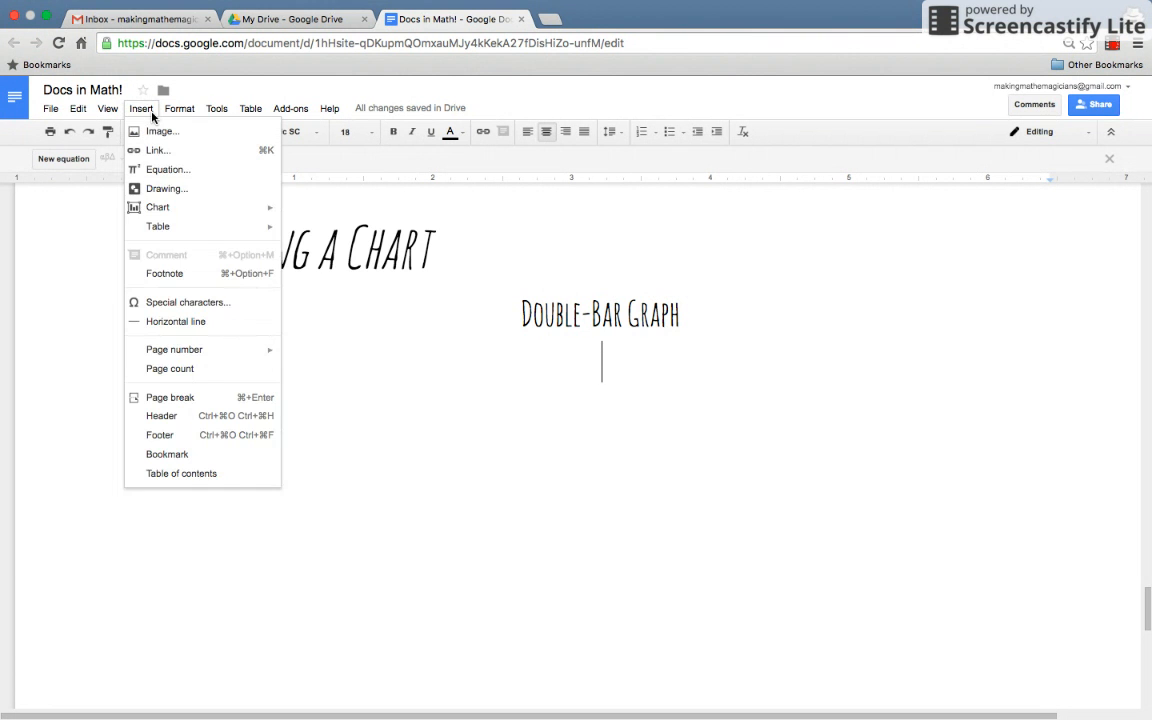
# Step: Insert a bar chart under the Double-Bar Graph heading and open its linked data in Google Sheets
pyautogui.moveTo(175, 215)
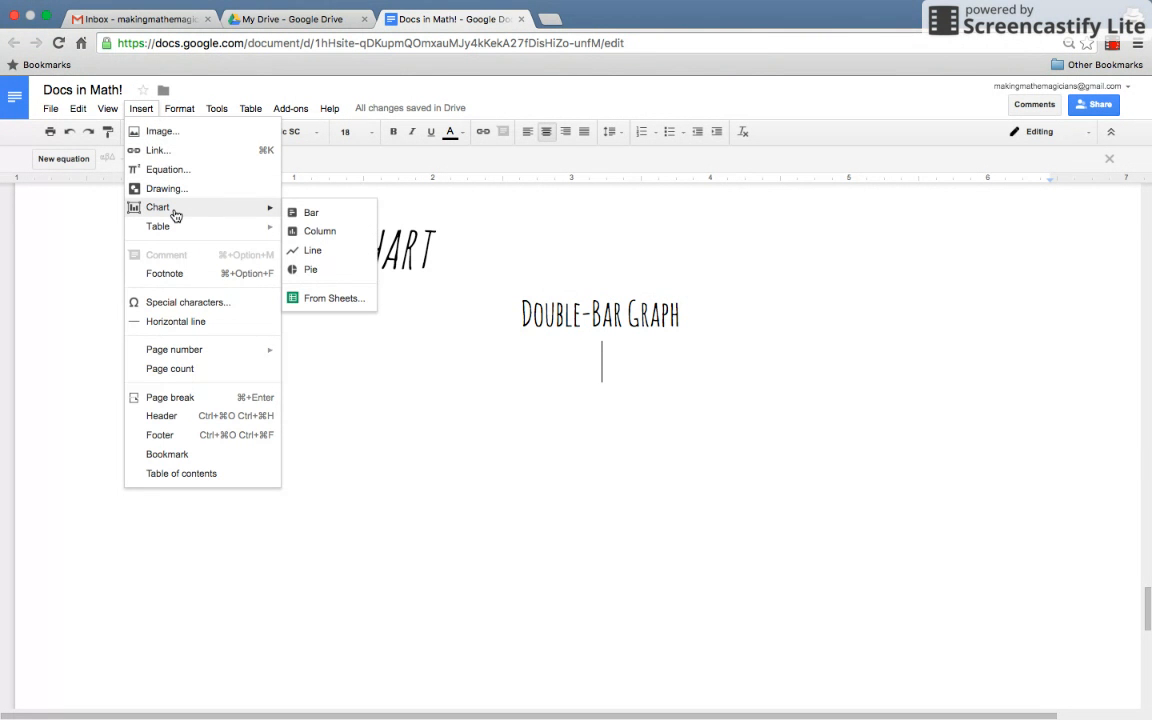
pyautogui.click(341, 215)
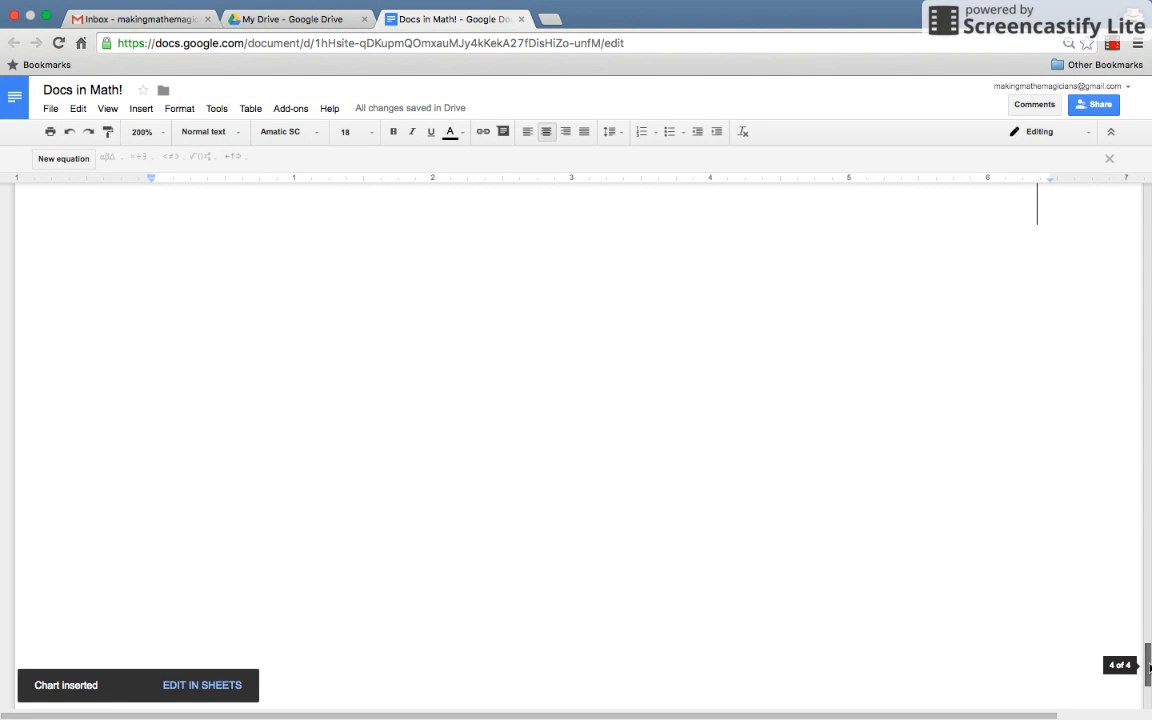
pyautogui.moveTo(1147, 666); pyautogui.dragTo(1148, 623)
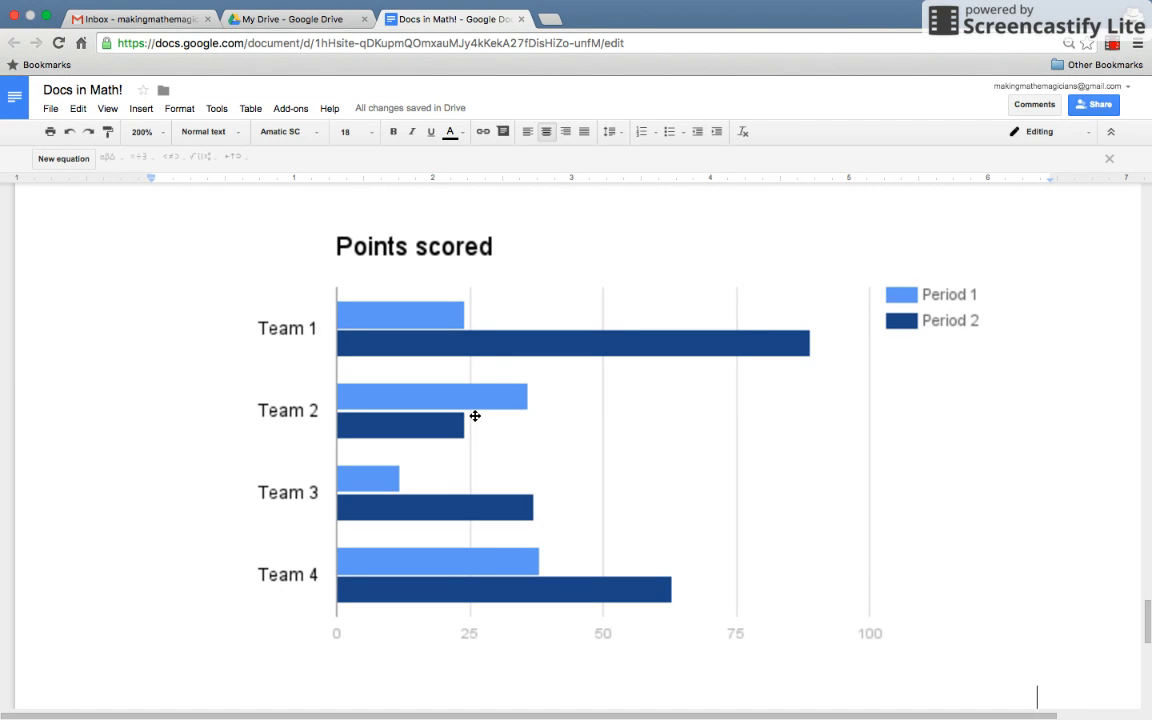
pyautogui.click(971, 288)
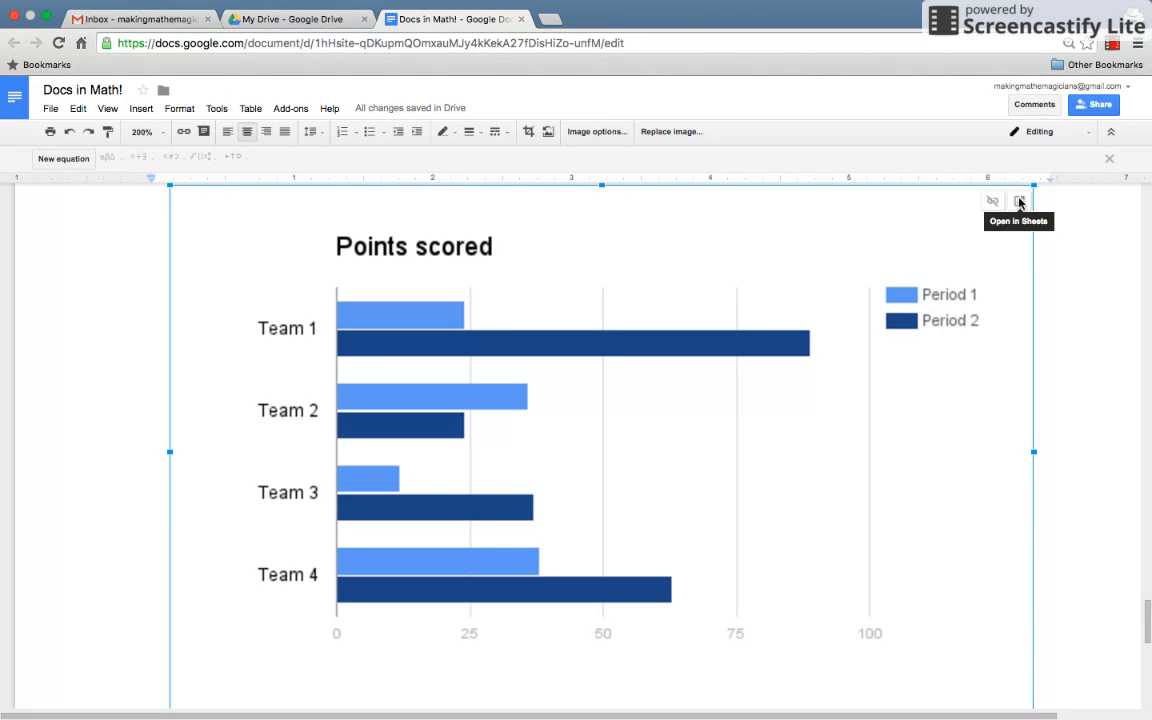
pyautogui.click(1019, 202)
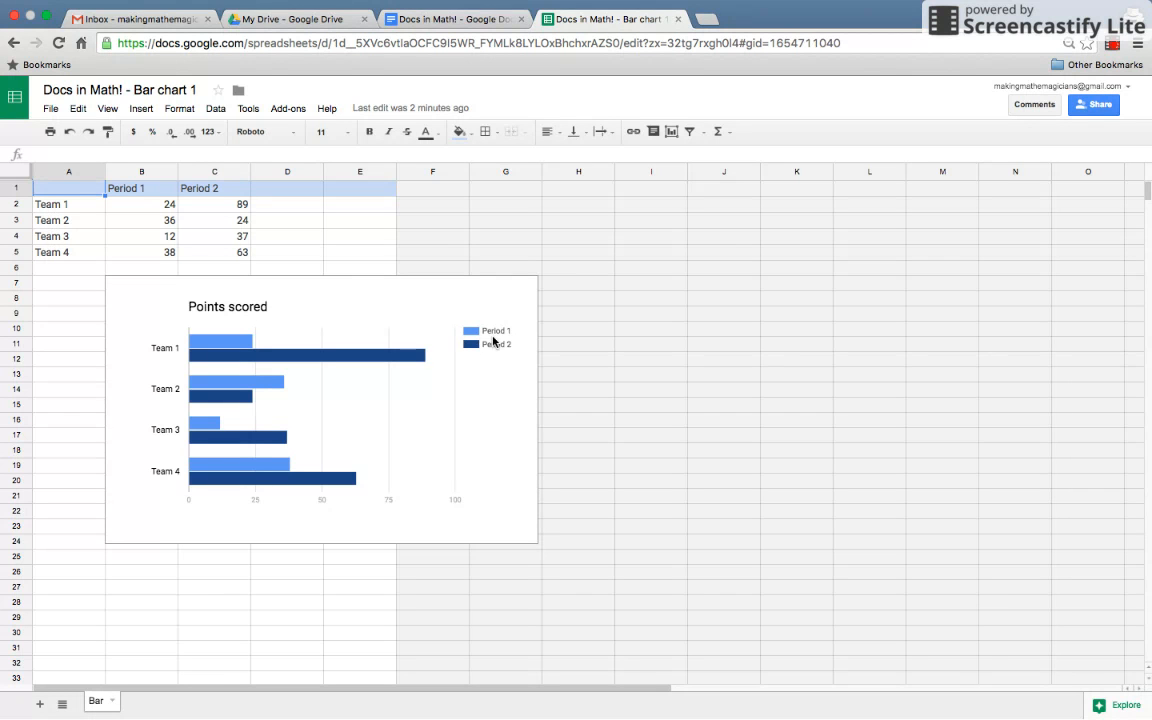
# Step: Rename the two data series headers in B1 and C1 as Thunder and Golden State
pyautogui.click(149, 193)
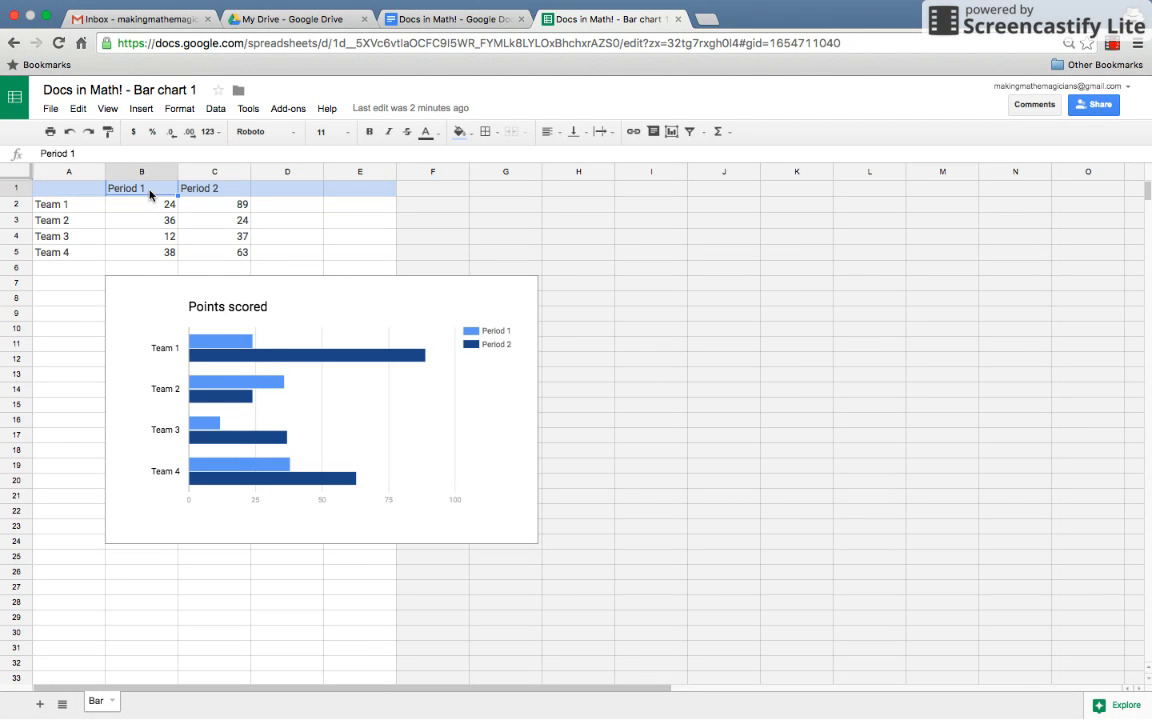
pyautogui.doubleClick(149, 193)
pyautogui.write('T')
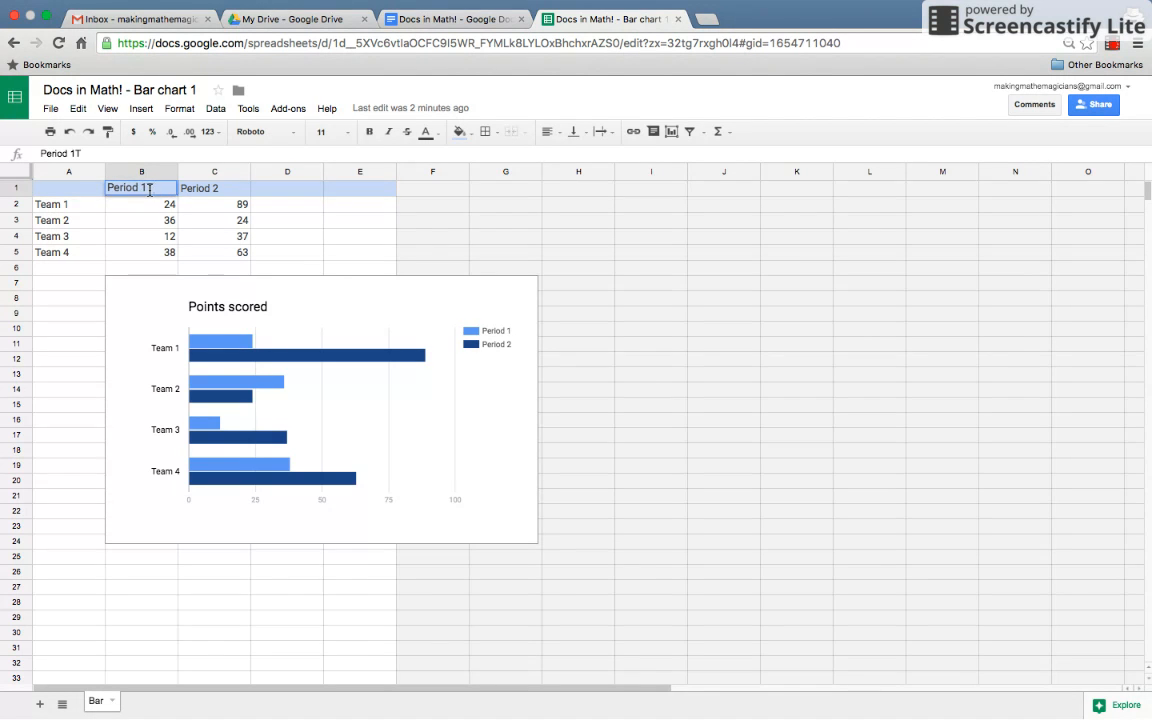
pyautogui.press('BackSpace')
pyautogui.press('BackSpace')
pyautogui.moveTo(149, 190); pyautogui.dragTo(109, 188)
pyautogui.write('Thunder')
pyautogui.doubleClick(219, 190)
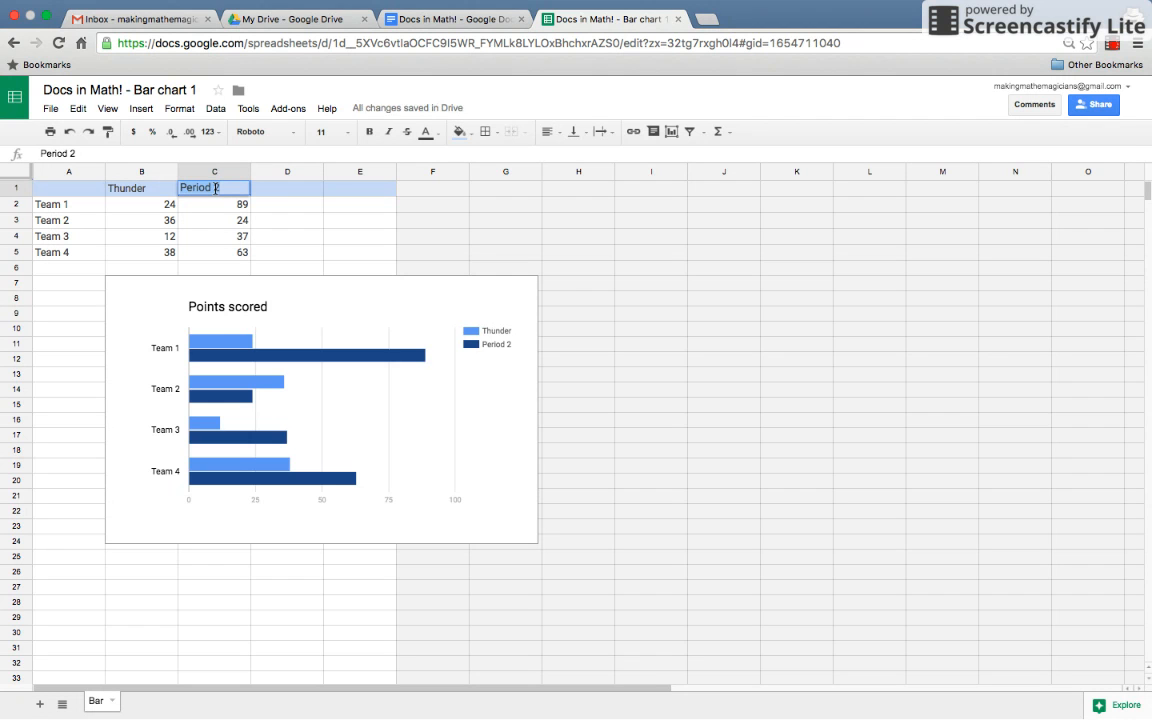
pyautogui.write('Golden State')
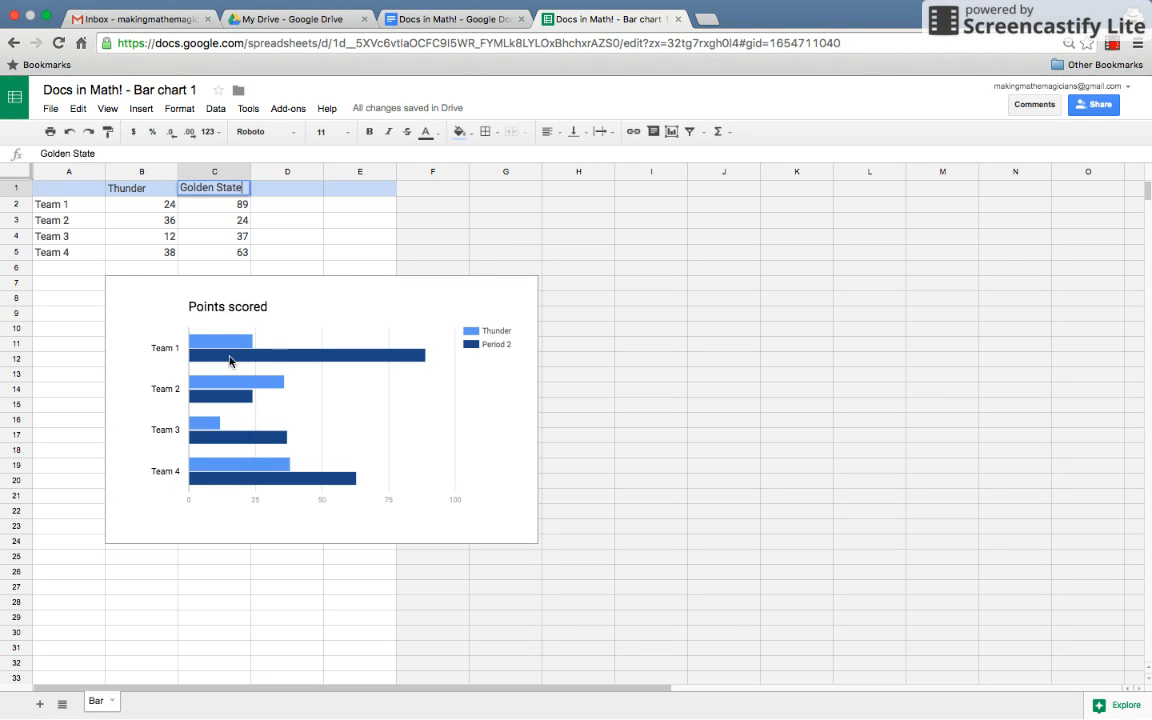
# Step: Rename the first two row labels in A2 and A3 as Quarter 1 and Quarter 2
pyautogui.click(64, 207)
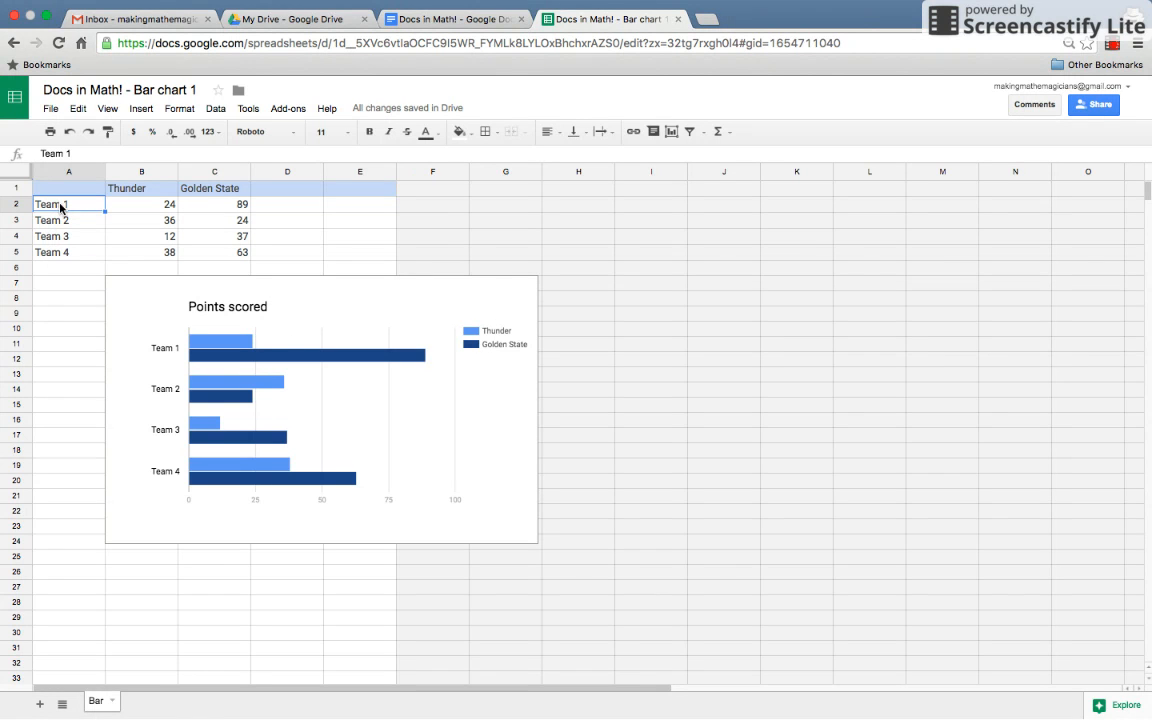
pyautogui.moveTo(67, 154); pyautogui.dragTo(39, 155)
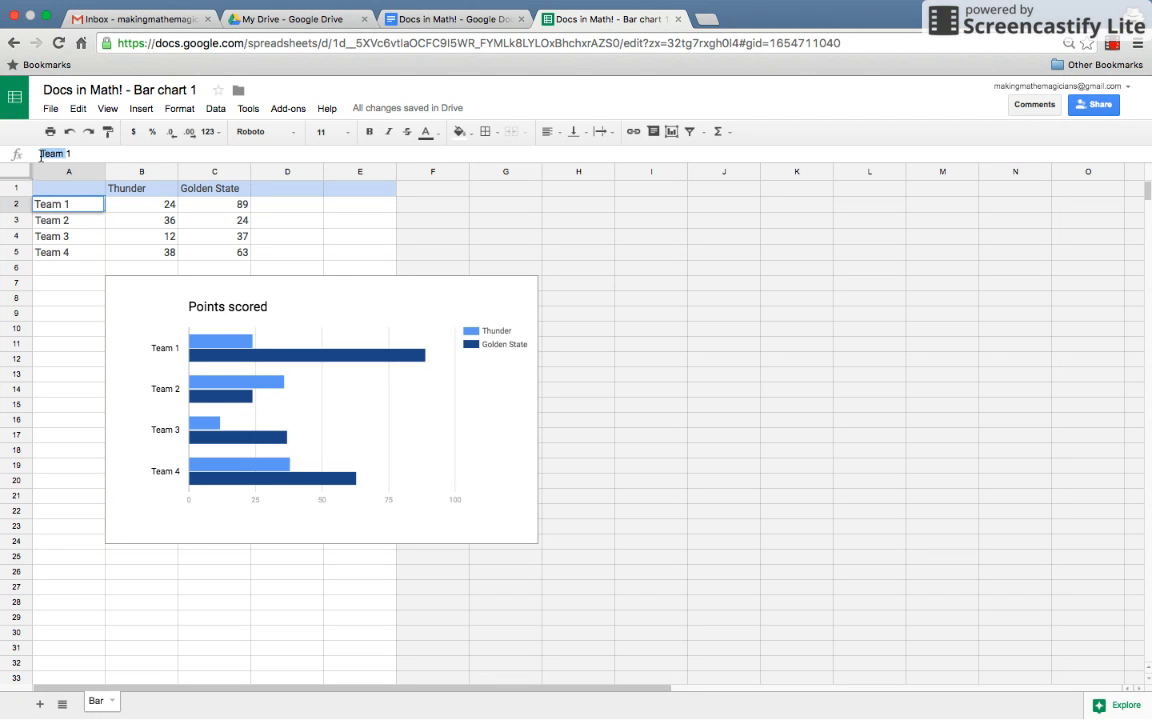
pyautogui.write('Quarter')
pyautogui.press('Return')
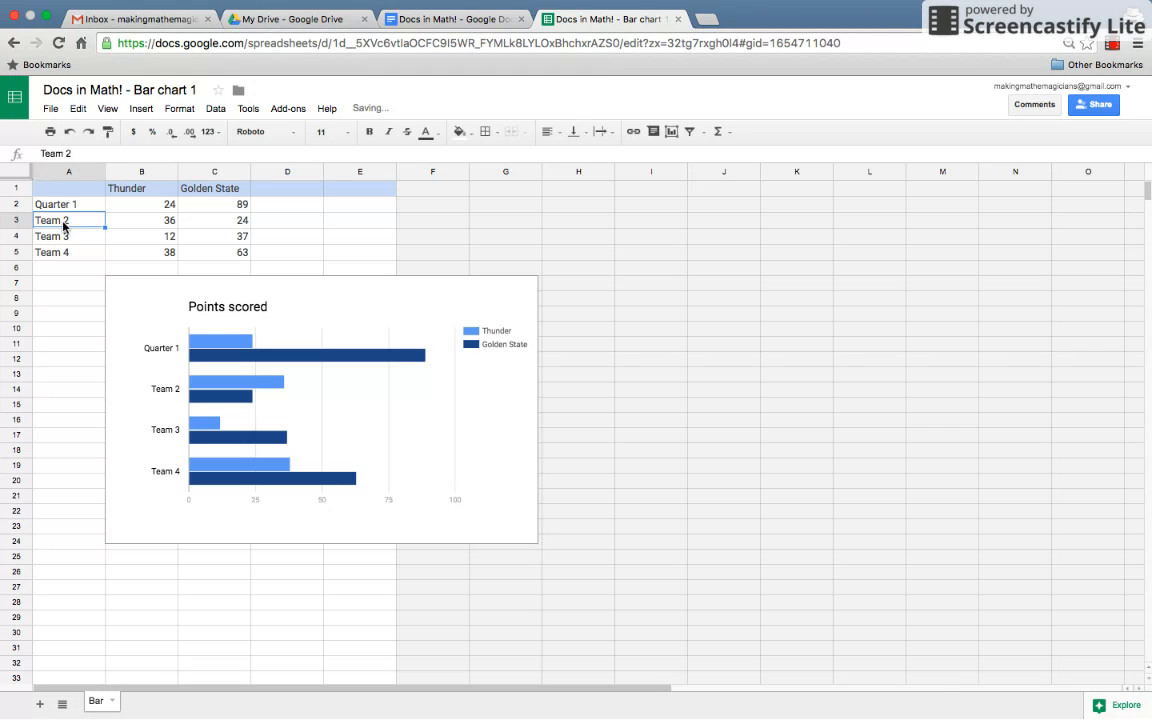
pyautogui.tripleClick(77, 222)
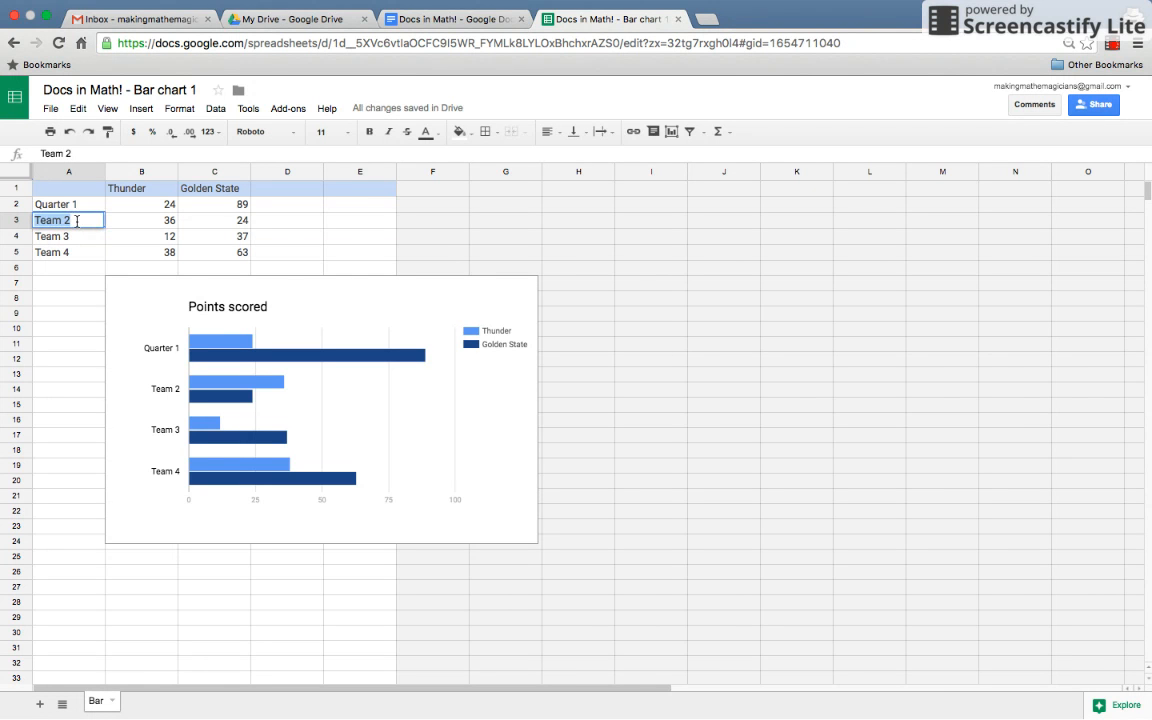
pyautogui.write('Quarter ')
pyautogui.write('r ')
pyautogui.write('2')
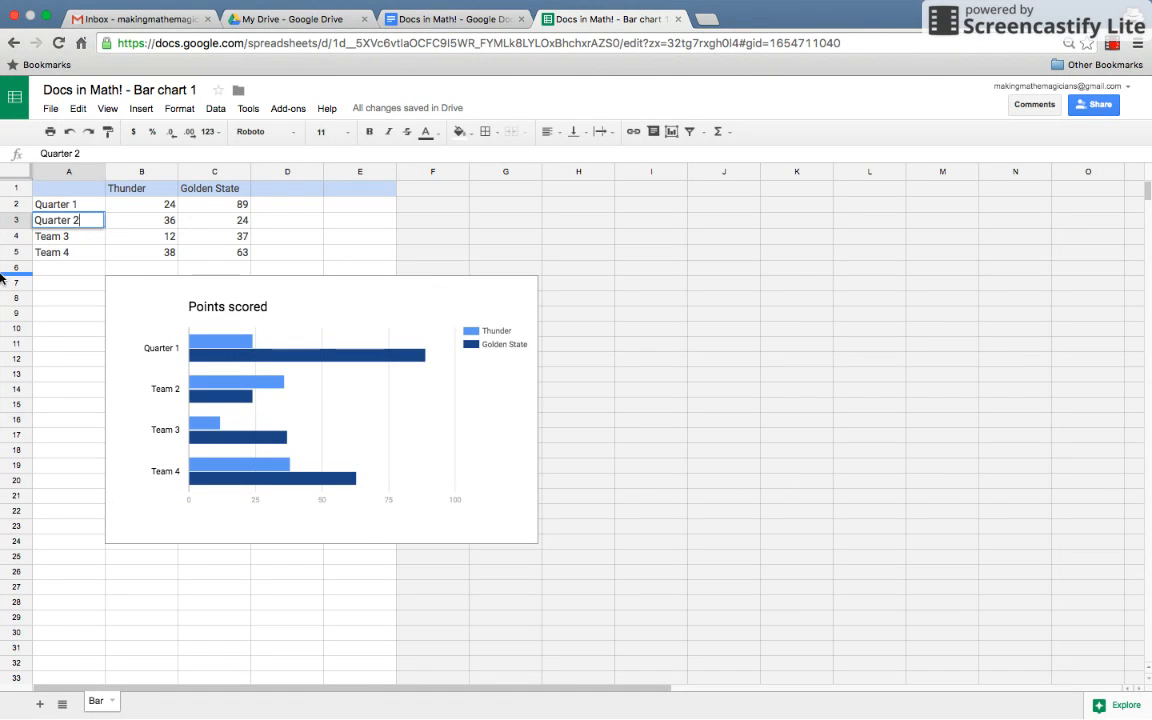
# Step: Rename the remaining row labels in A4 and A5 as Quarter 3 and Quarter 4
pyautogui.click(59, 243)
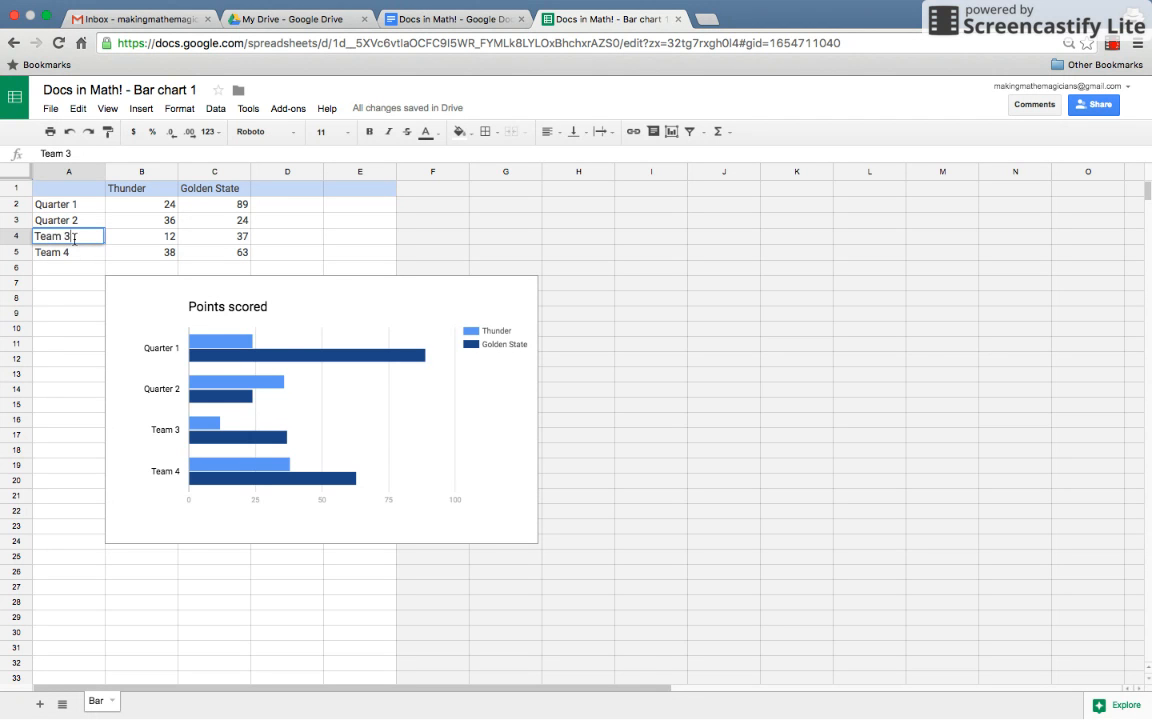
pyautogui.tripleClick(73, 240)
pyautogui.write('Quarter 3')
pyautogui.doubleClick(74, 254)
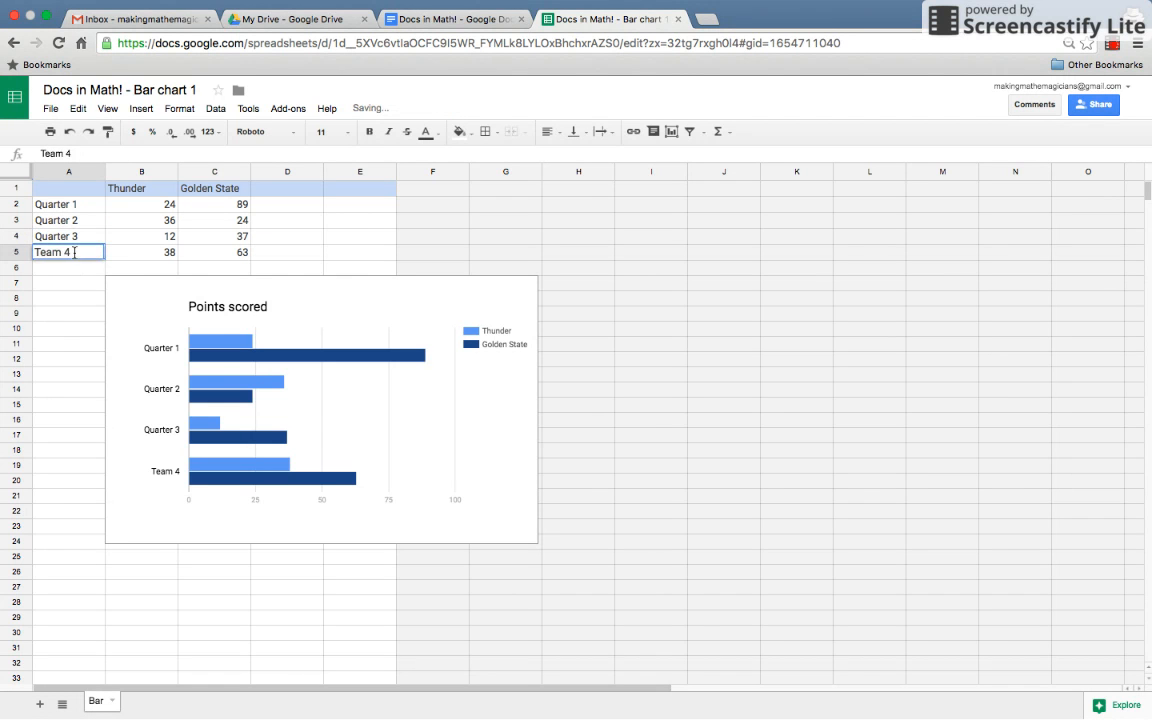
pyautogui.tripleClick(85, 252)
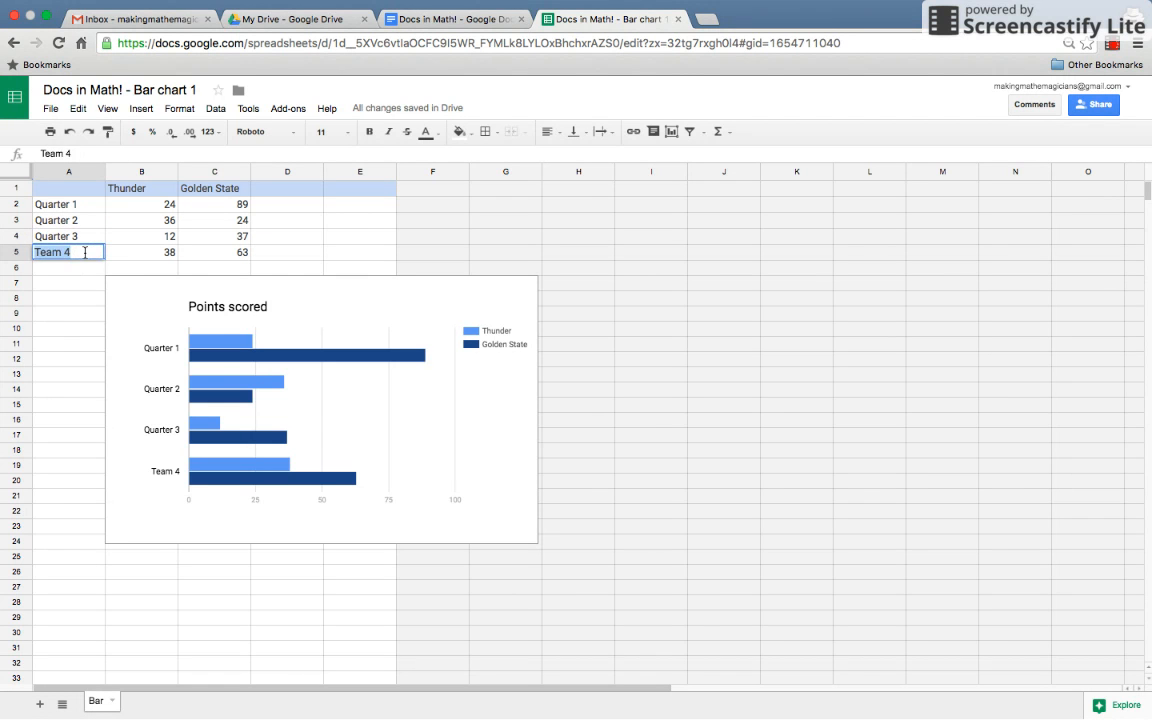
pyautogui.write('Quarter 4')
# Step: Set the Thunder and Golden State scores to 23 and 20 for Quarter 1, and 30 and 28 for Quarter 2
pyautogui.click(155, 207)
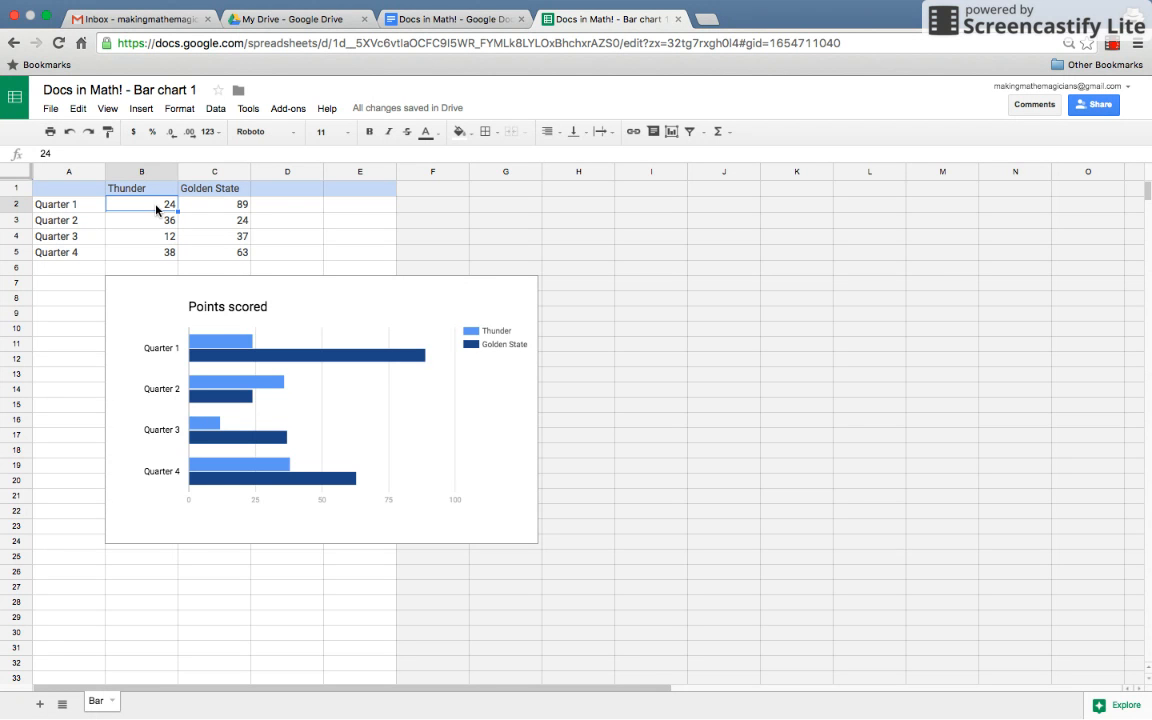
pyautogui.doubleClick(160, 206)
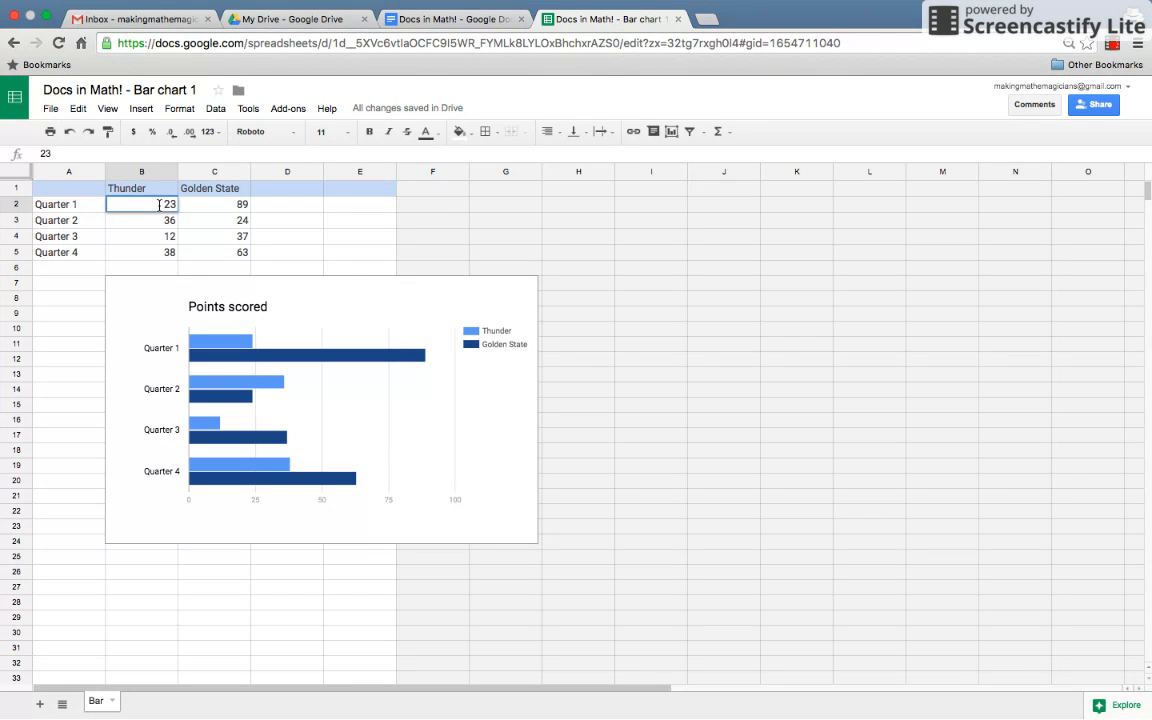
pyautogui.press('Tab')
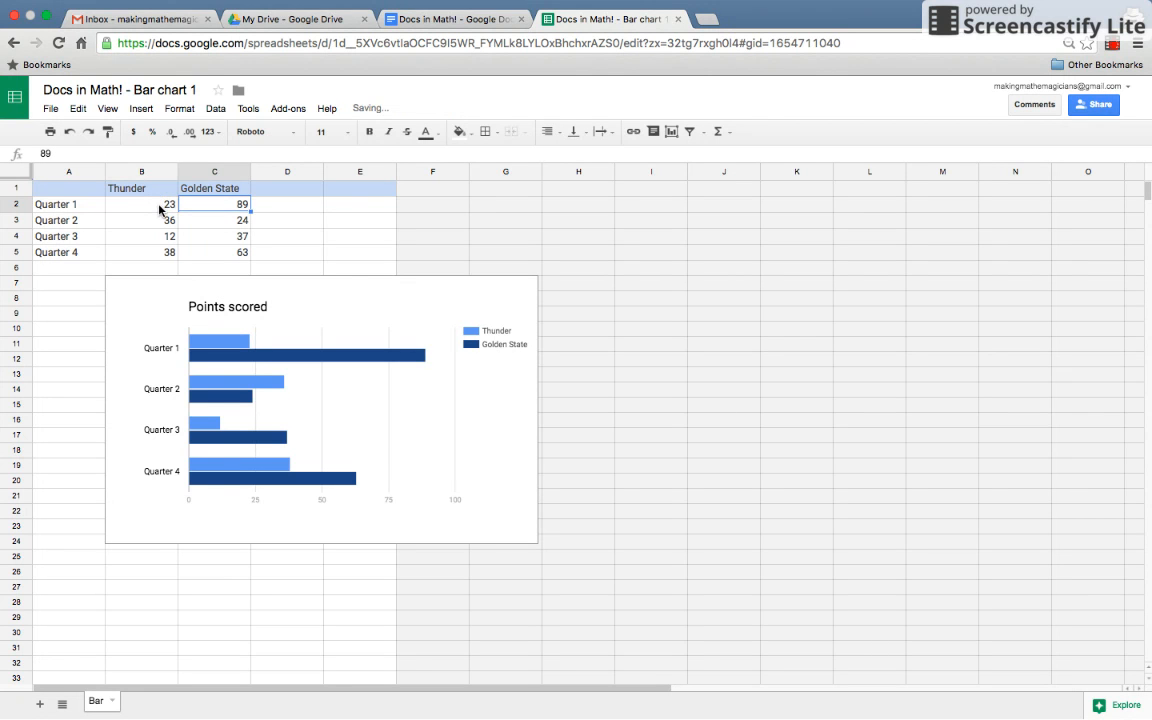
pyautogui.write('20')
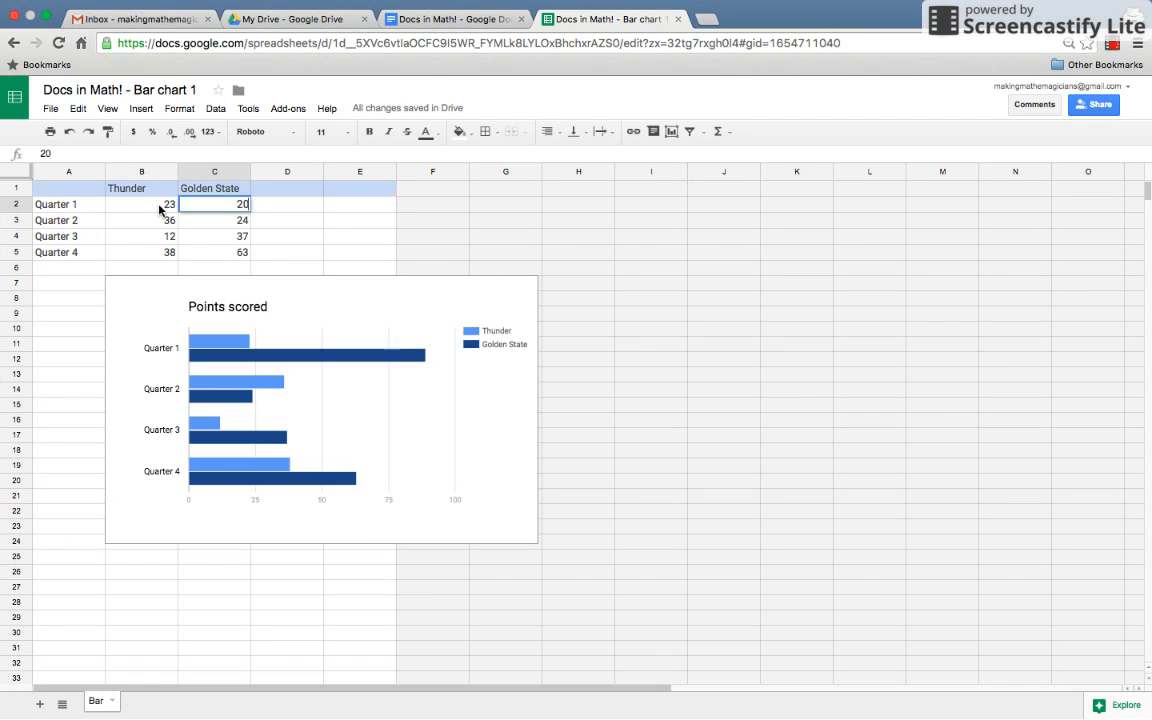
pyautogui.press('Return')
pyautogui.press('Left')
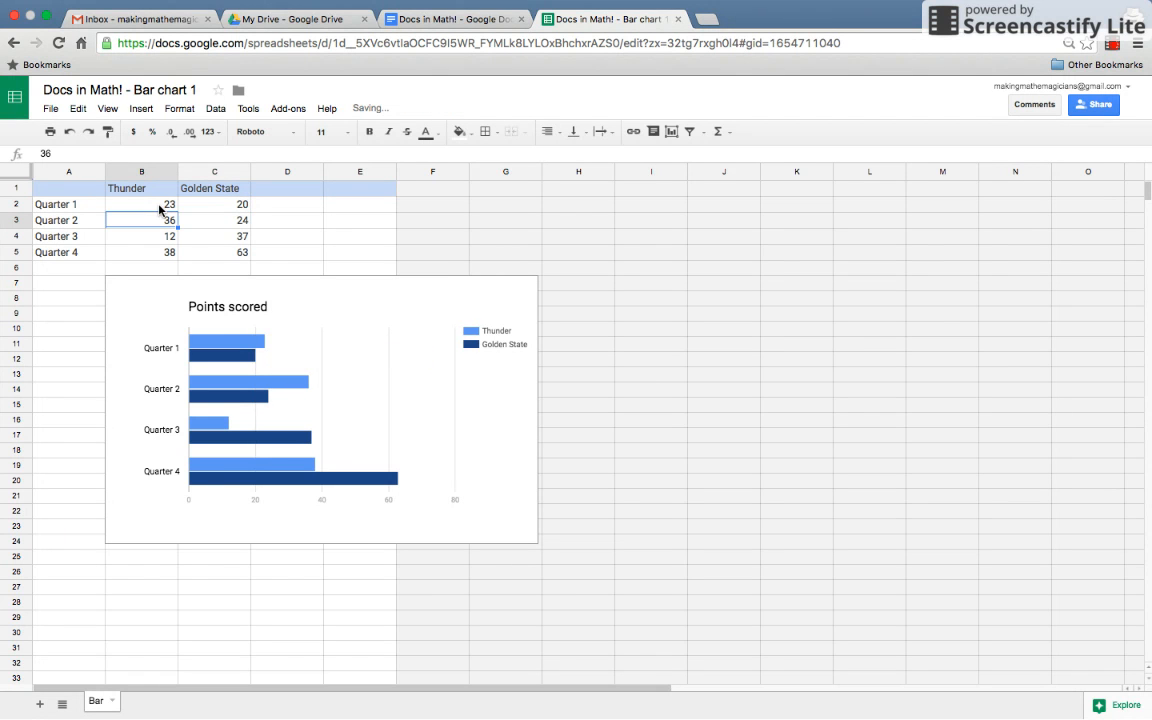
pyautogui.write('30')
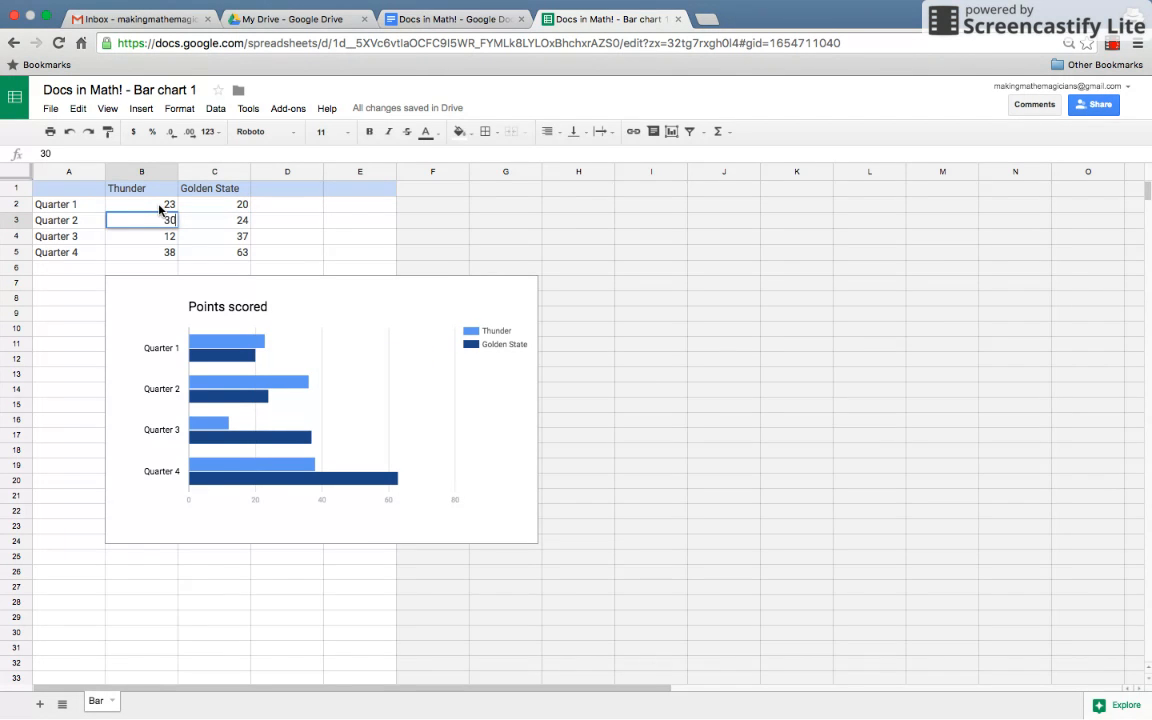
pyautogui.press('Tab')
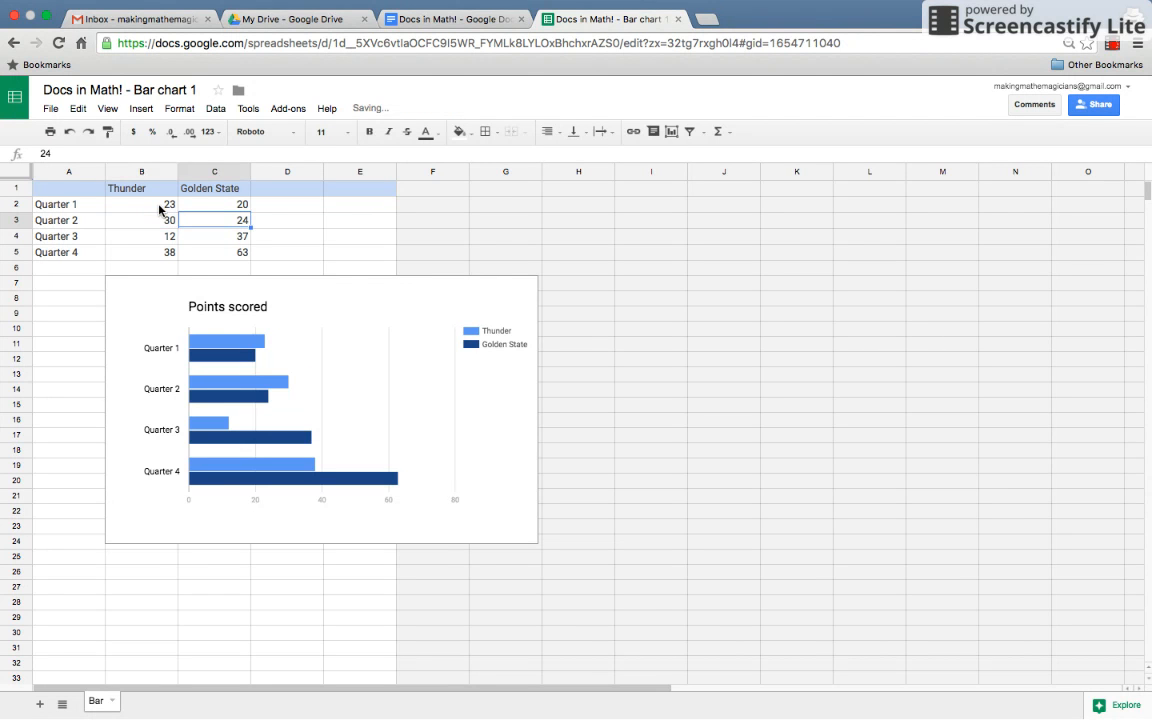
pyautogui.write('28')
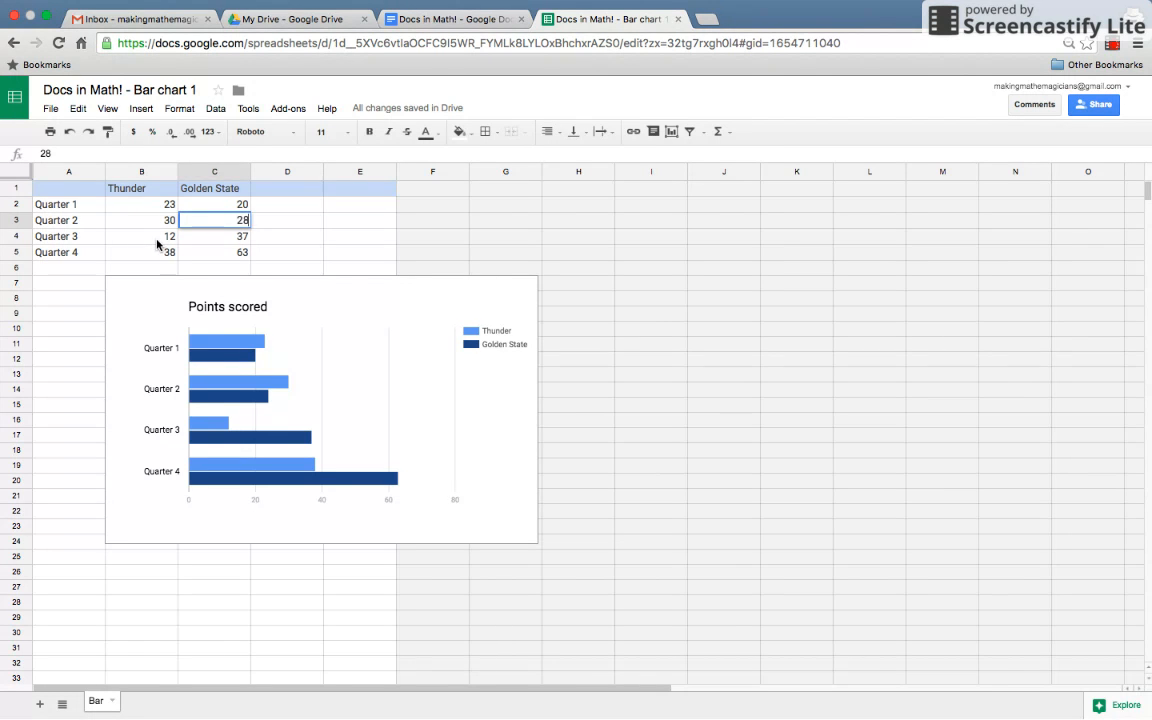
# Step: Set the Thunder and Golden State scores to 30 and 27 for Quarter 3, and 18 and 33 for Quarter 4
pyautogui.click(157, 240)
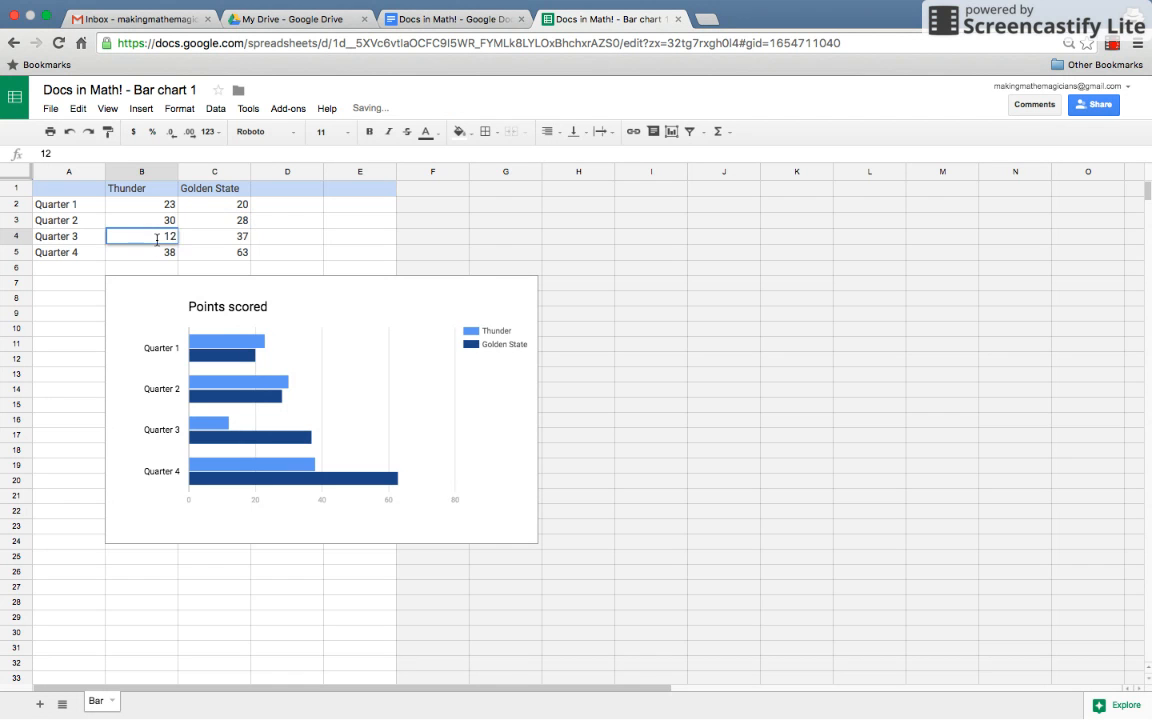
pyautogui.press('BackSpace')
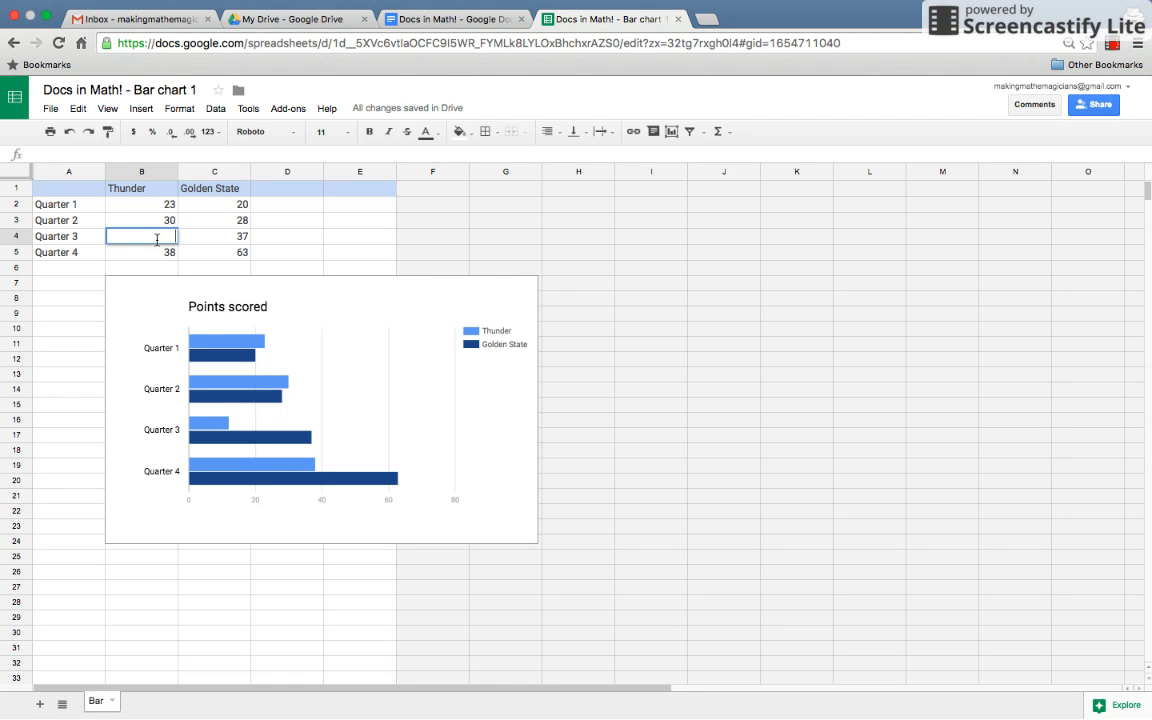
pyautogui.write('30')
pyautogui.press('Tab')
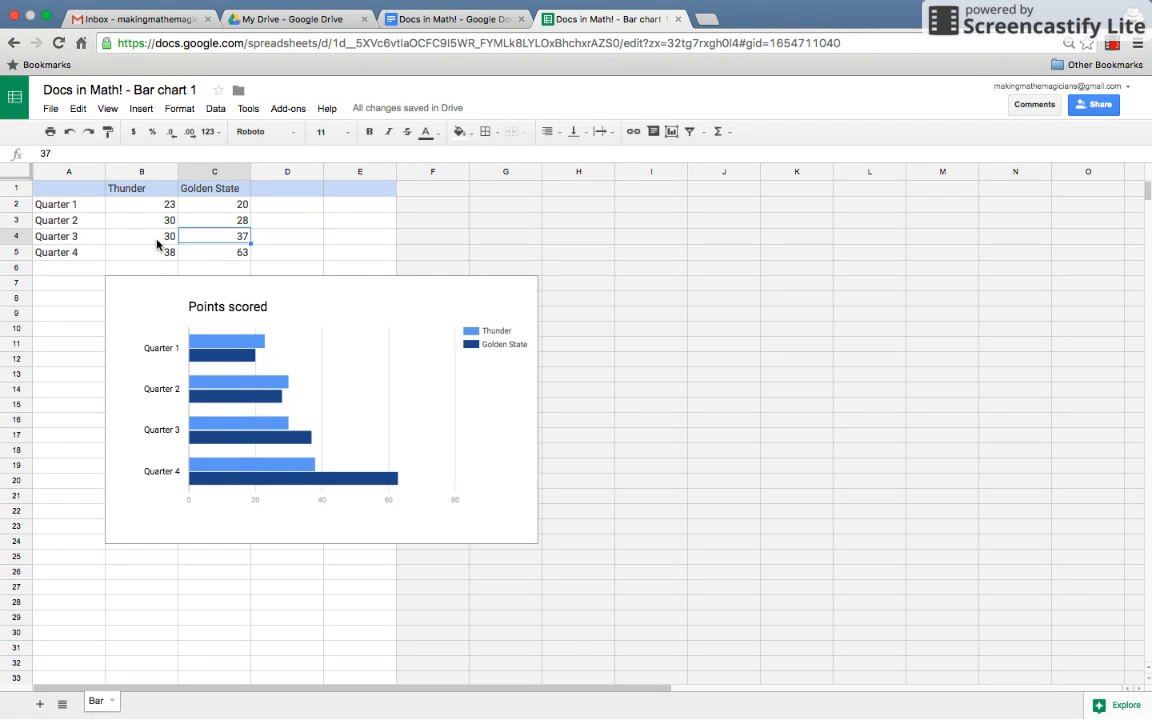
pyautogui.write('27')
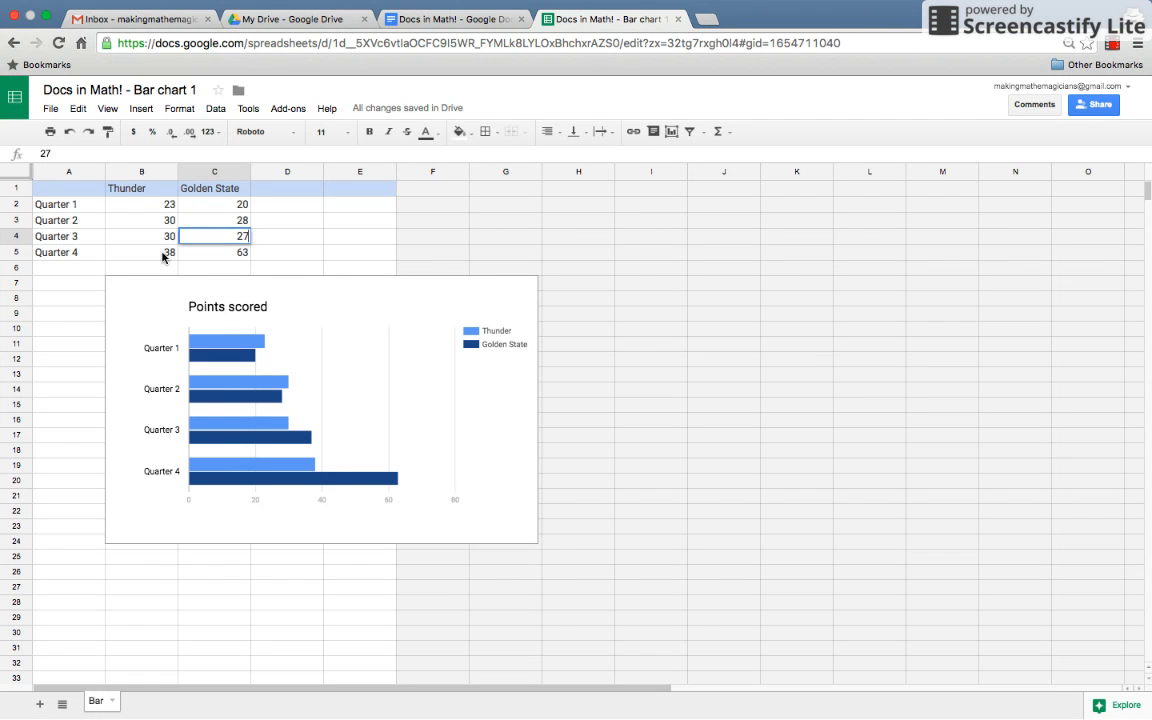
pyautogui.click(163, 255)
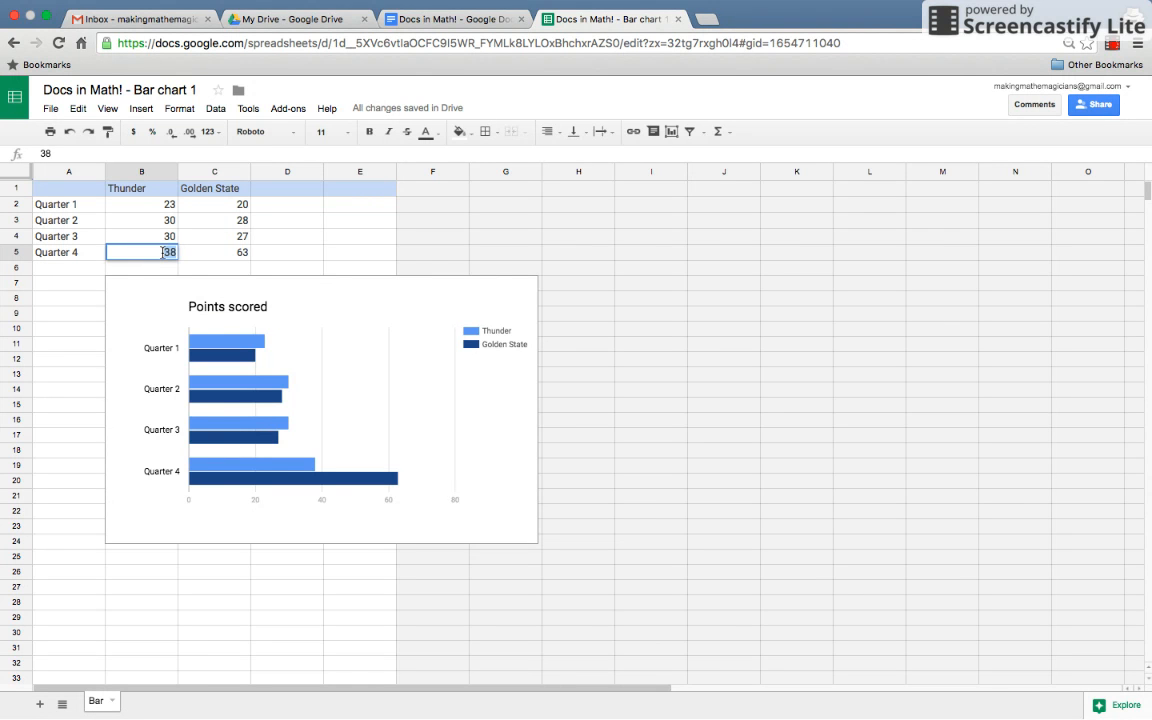
pyautogui.write('18')
pyautogui.press('Tab')
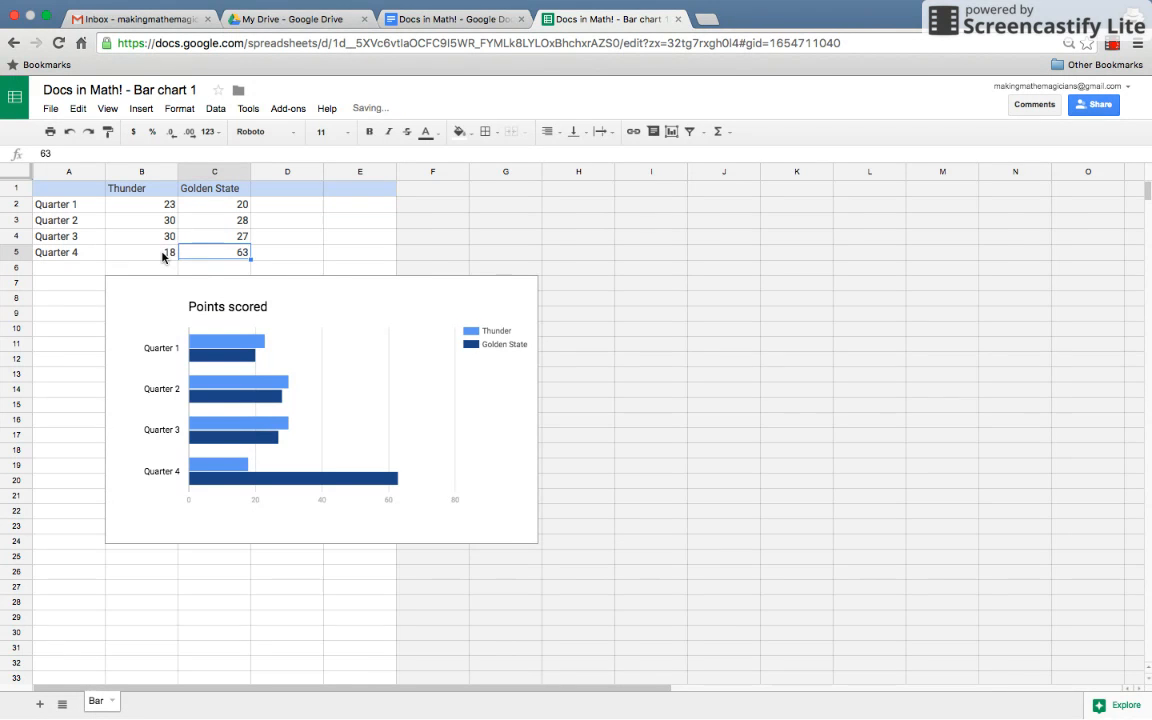
pyautogui.write('33')
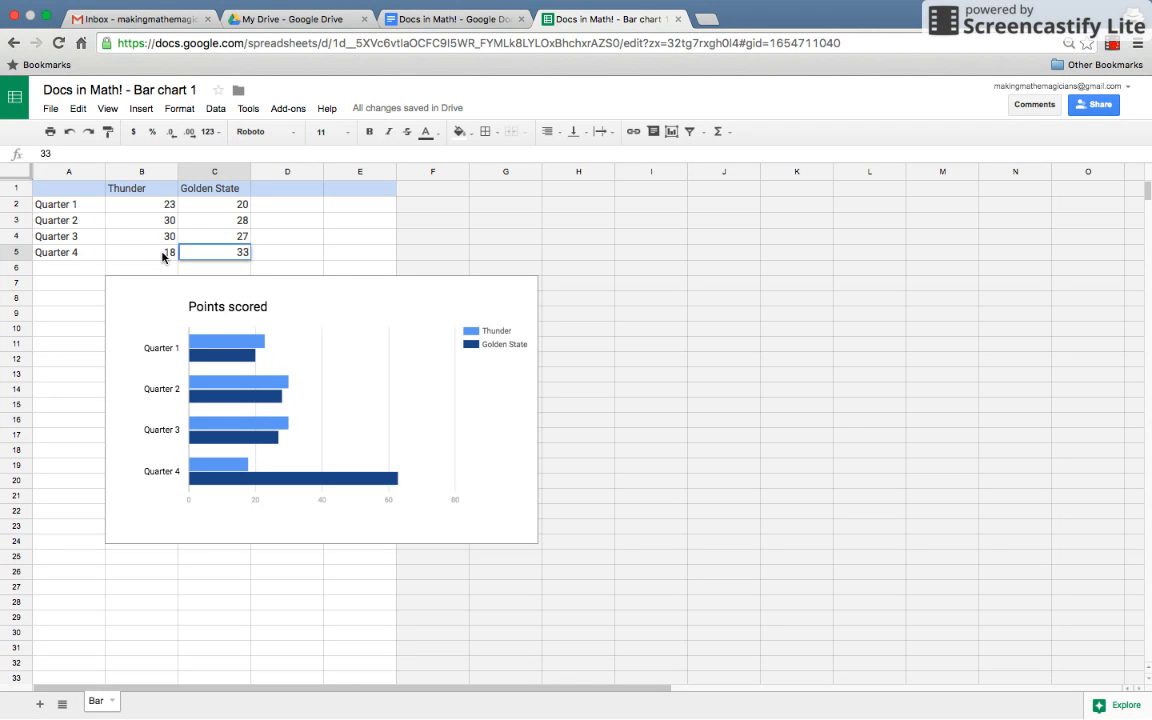
# Step: Add a row labelled Final in row 6 with scores of 101 for Thunder and 108 for Golden State
pyautogui.click(82, 271)
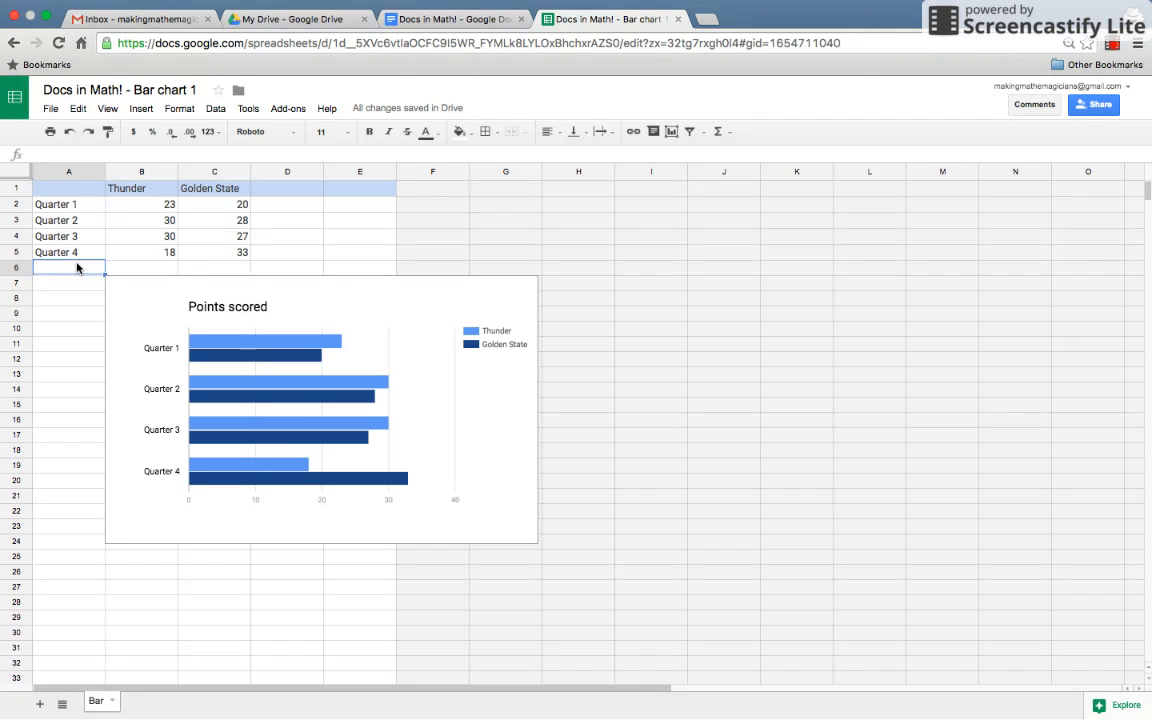
pyautogui.write('Final')
pyautogui.press('Tab')
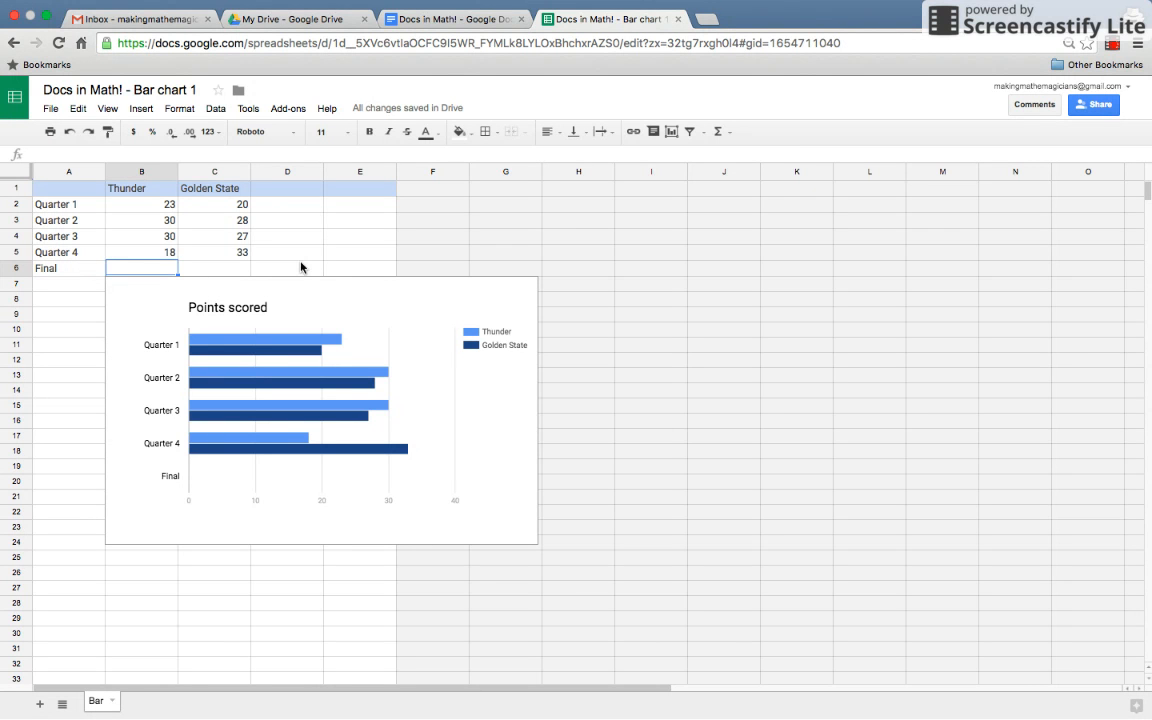
pyautogui.write('101')
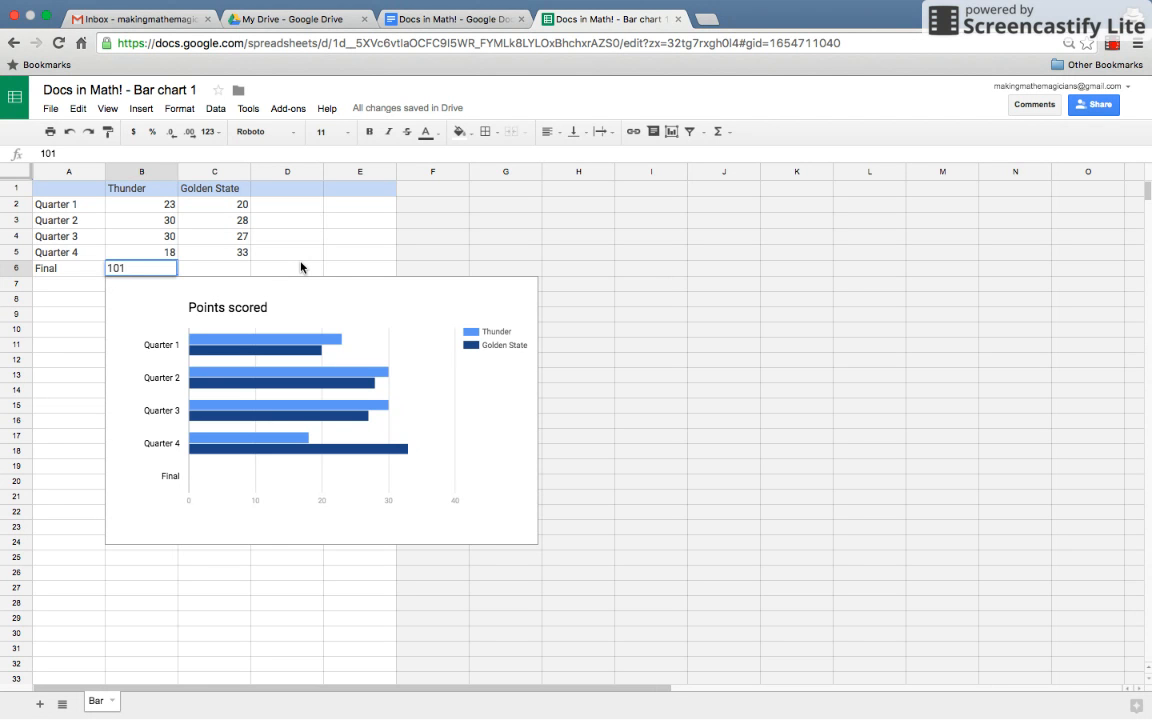
pyautogui.press('Tab')
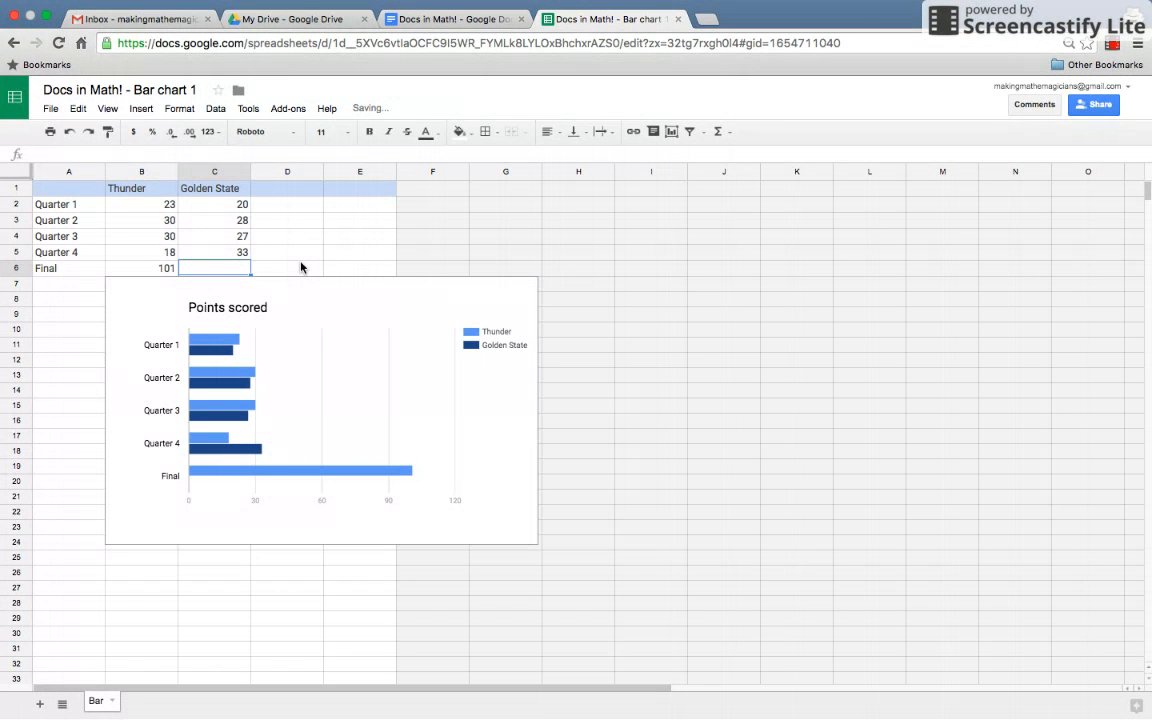
pyautogui.write('108')
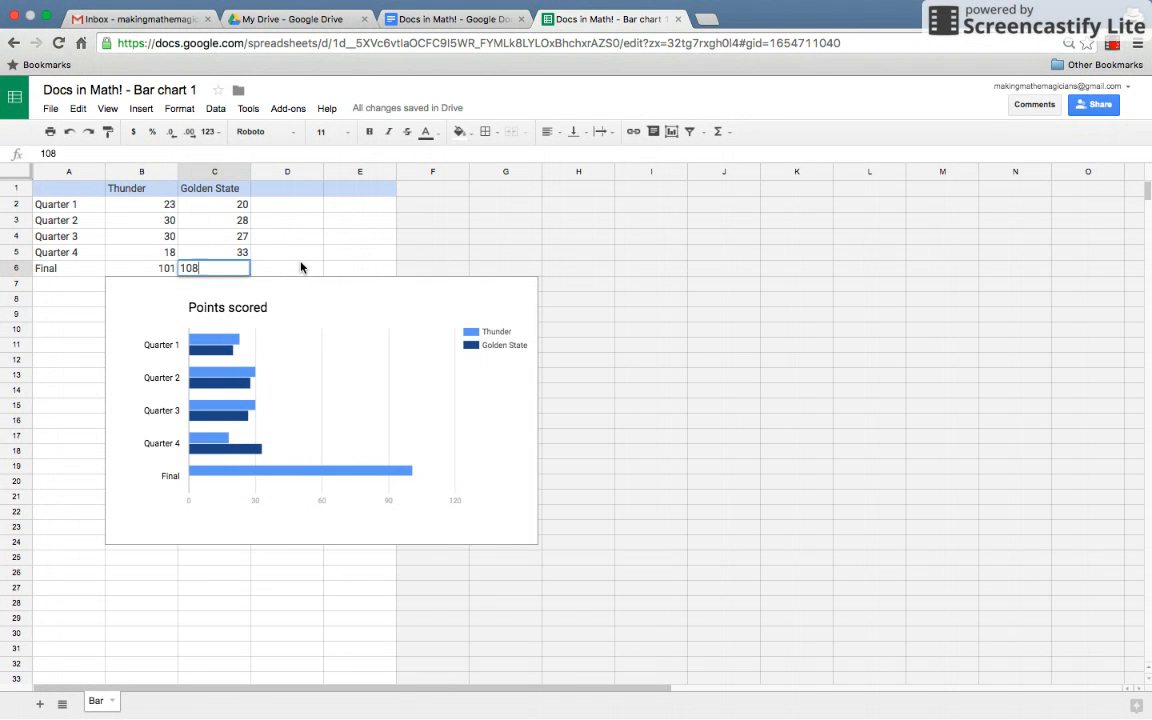
pyautogui.click(67, 293)
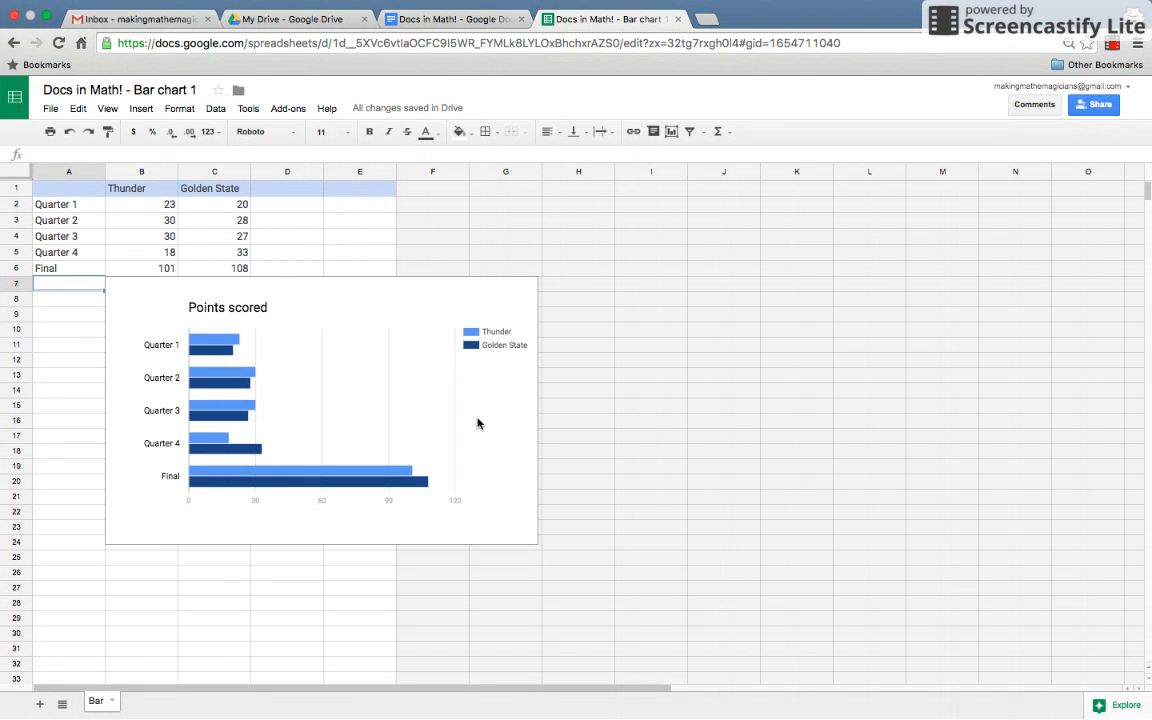
# Step: Recolour the chart's Thunder series bright blue and set its data labels to Value
pyautogui.click(503, 337)
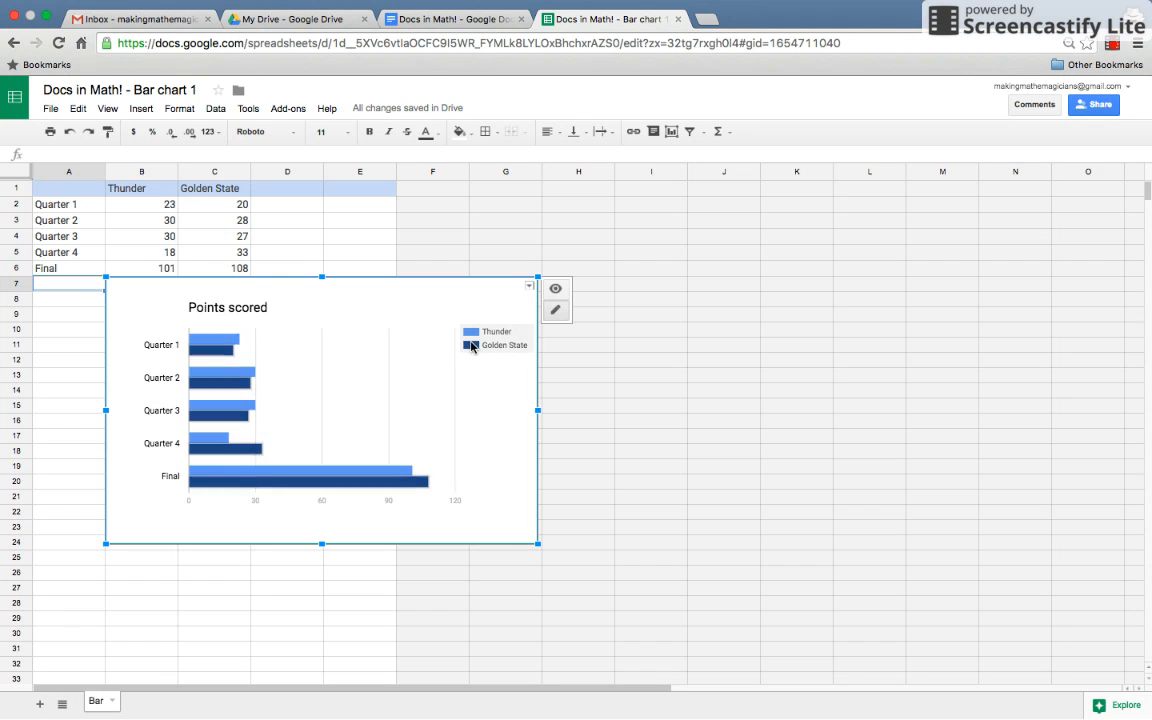
pyautogui.click(558, 314)
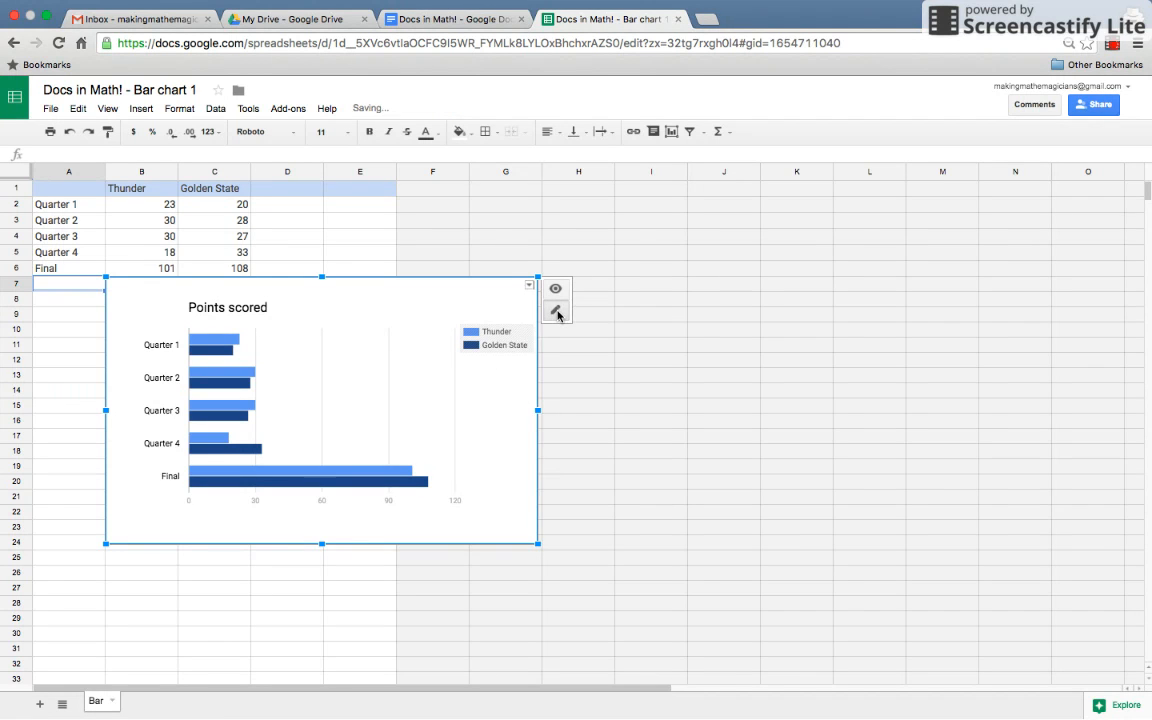
pyautogui.click(503, 337)
pyautogui.rightClick(504, 336)
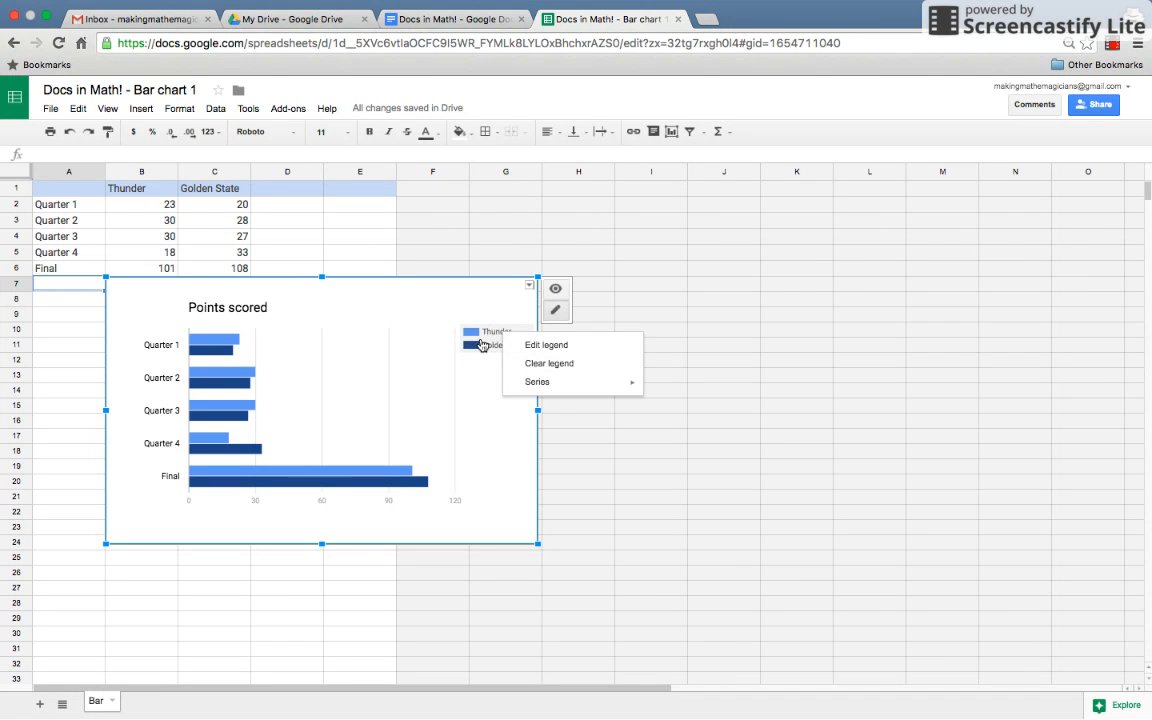
pyautogui.moveTo(542, 386)
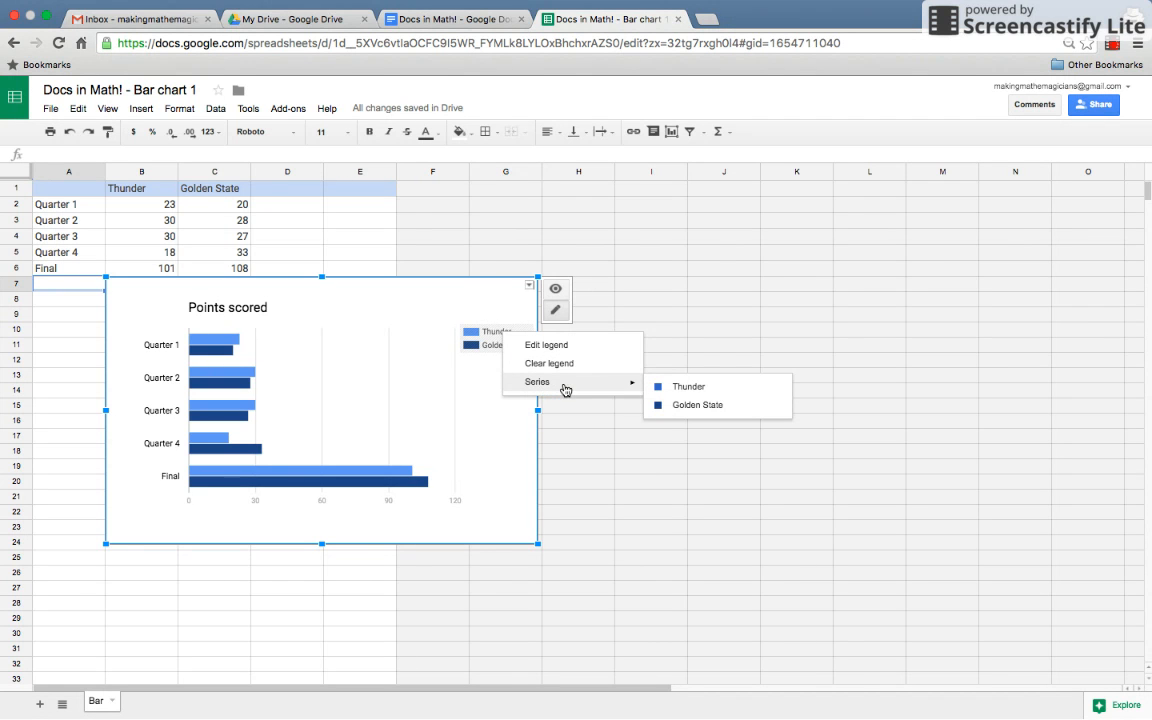
pyautogui.click(697, 390)
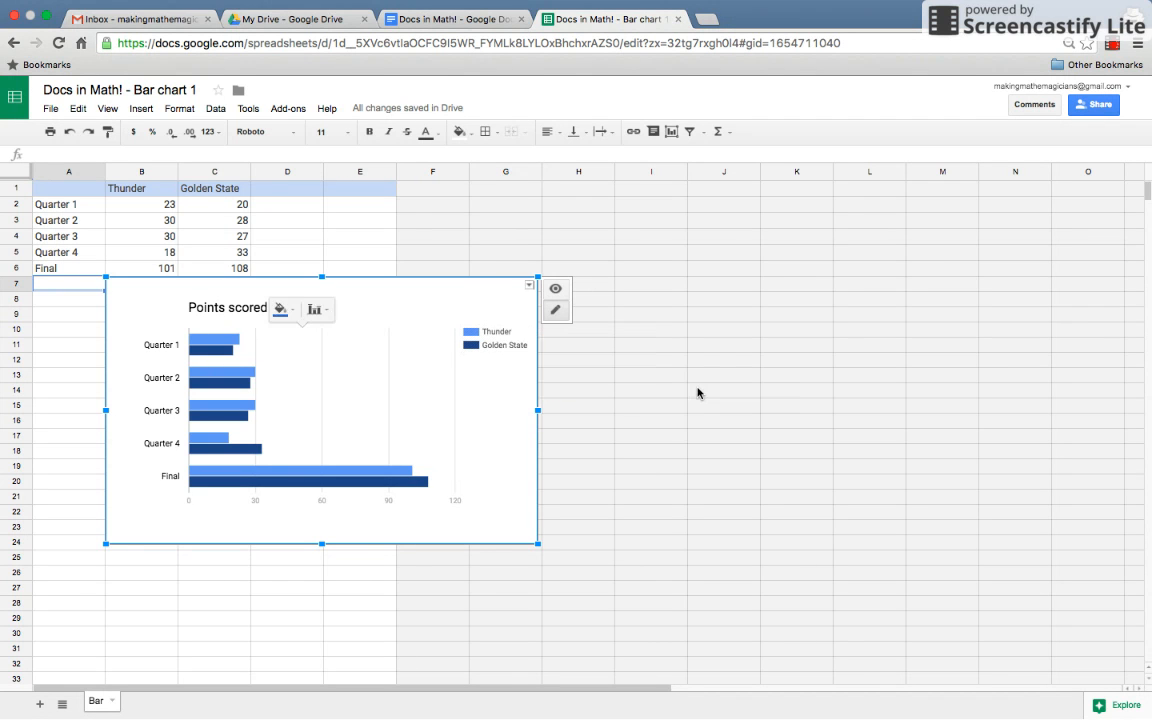
pyautogui.click(290, 311)
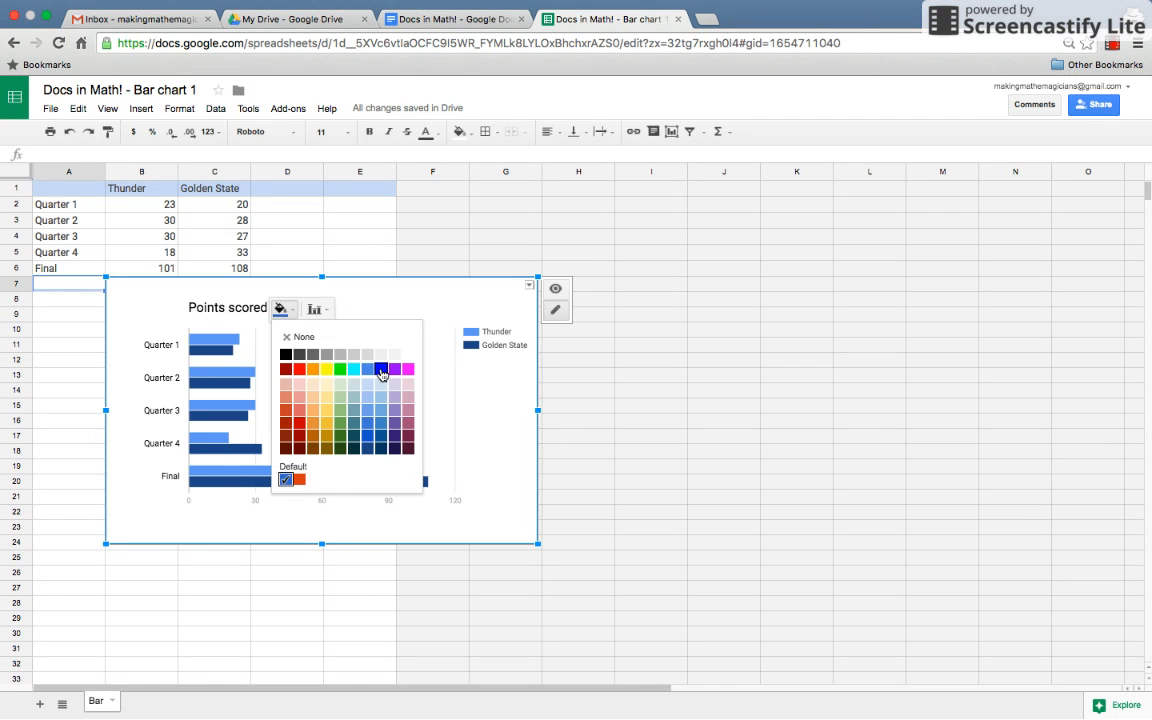
pyautogui.click(381, 370)
pyautogui.click(325, 312)
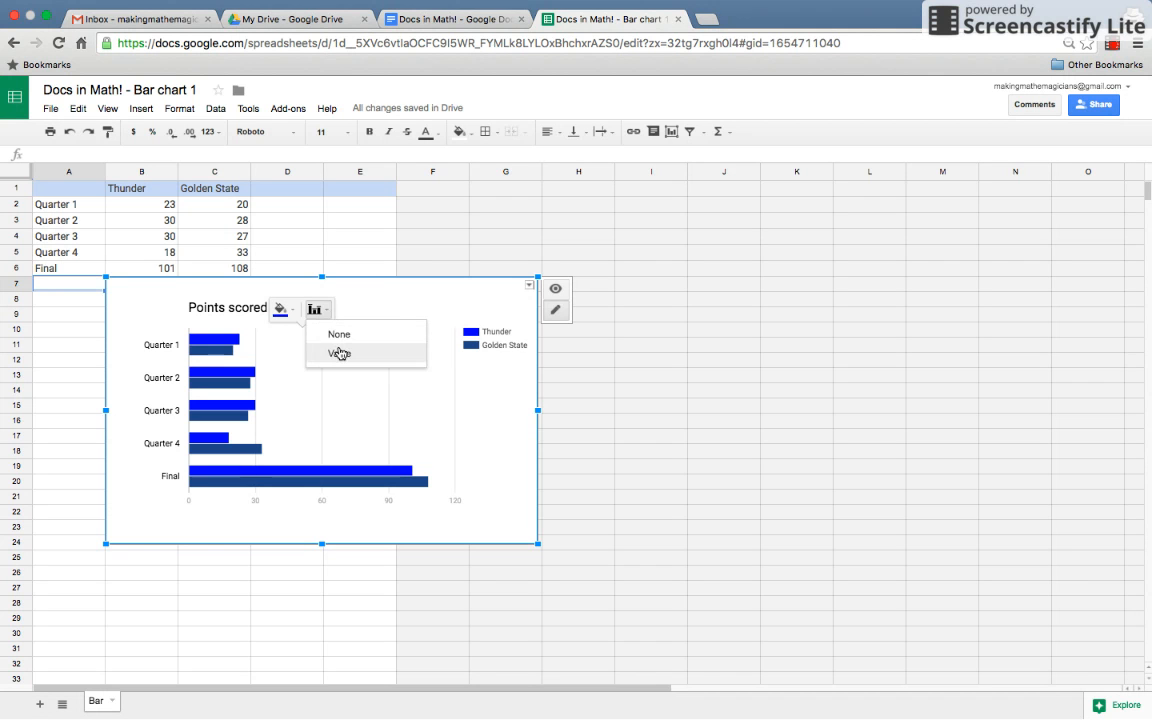
pyautogui.click(340, 353)
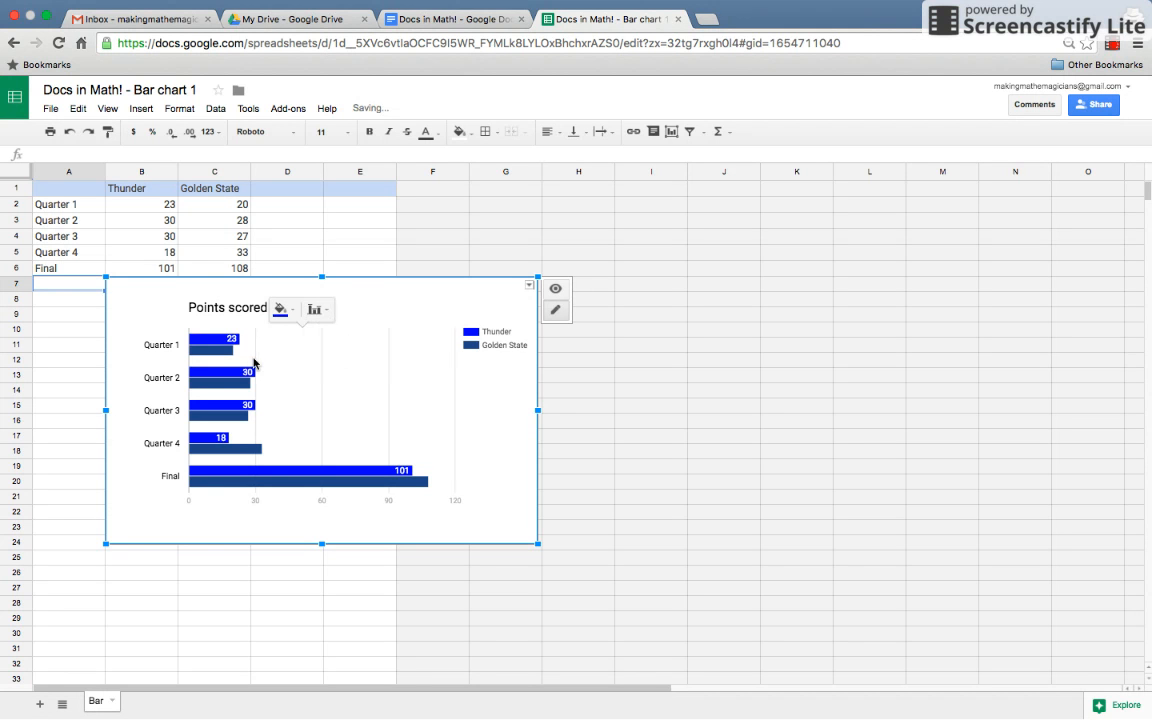
# Step: Recolour the chart's Golden State series golden yellow and set its data labels to Value
pyautogui.click(494, 348)
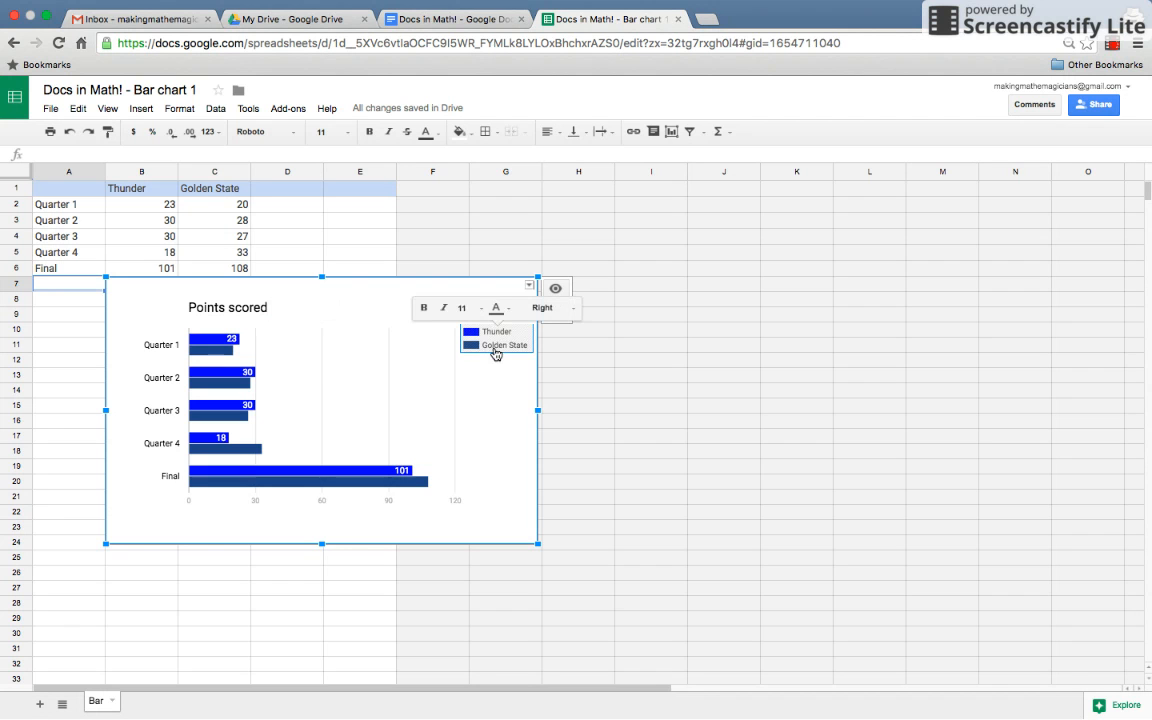
pyautogui.rightClick(494, 352)
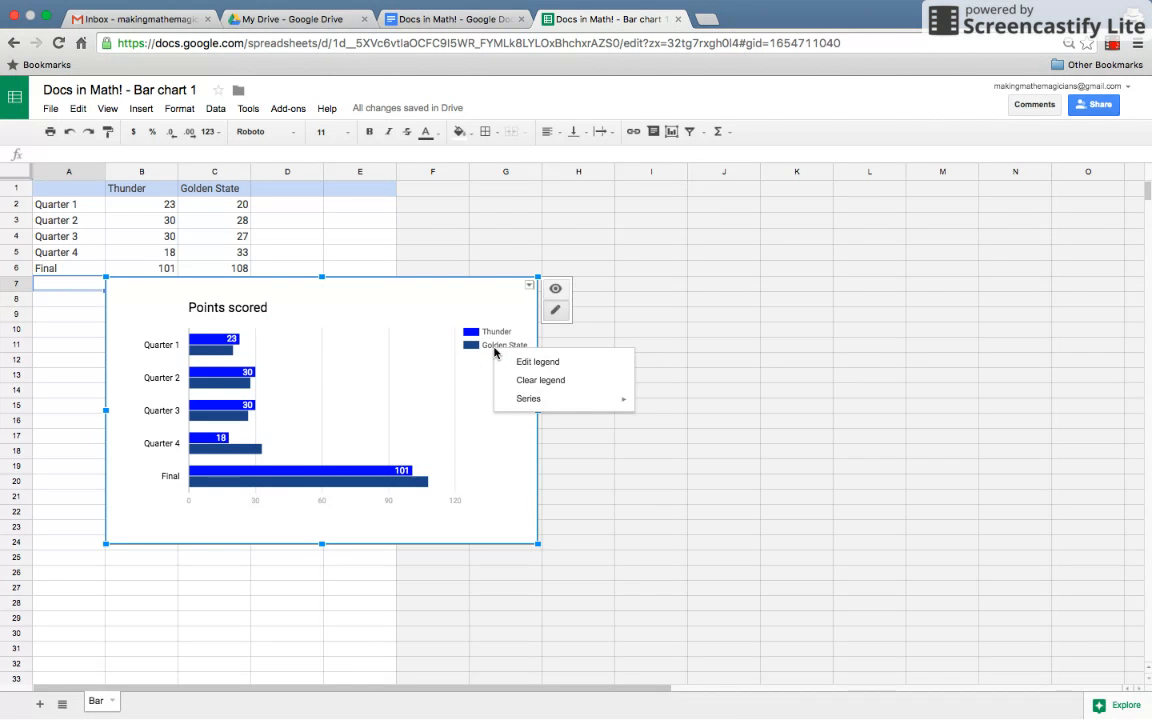
pyautogui.moveTo(522, 399)
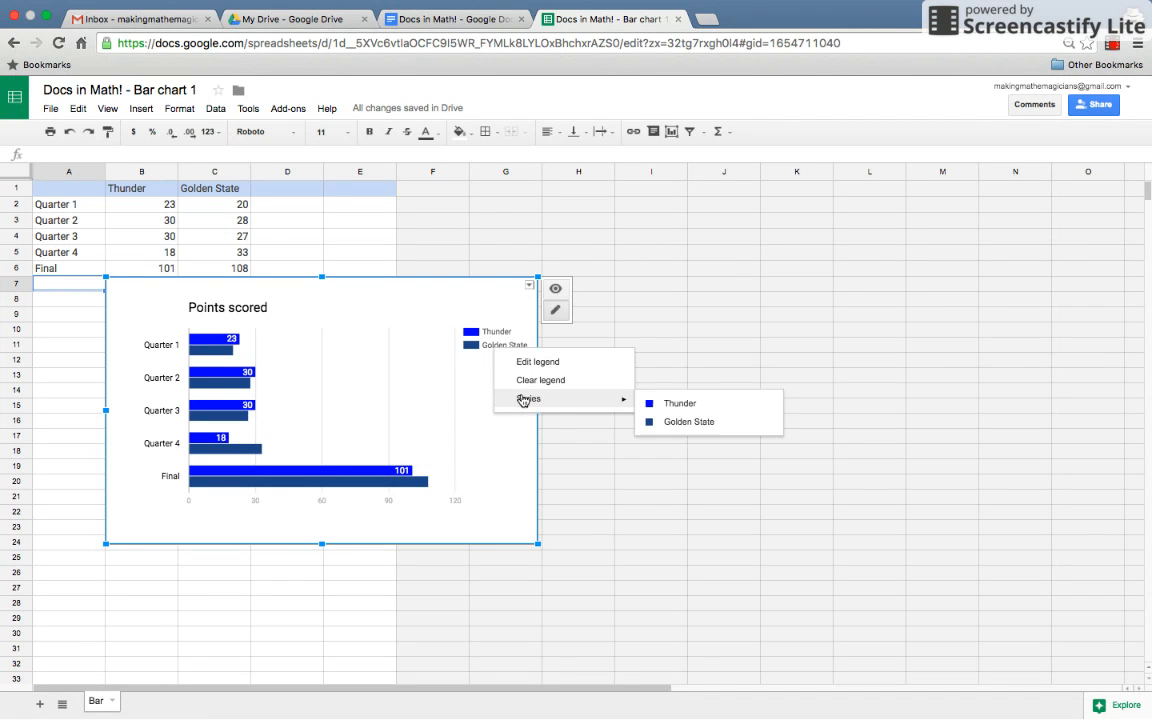
pyautogui.click(684, 432)
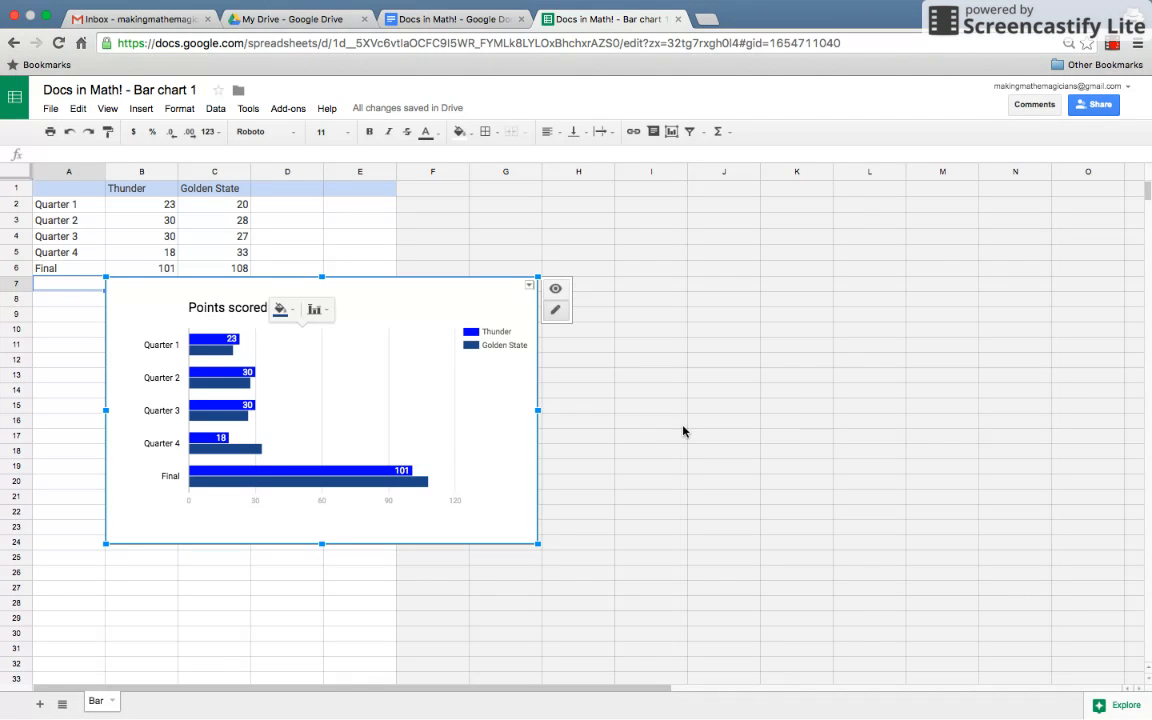
pyautogui.click(292, 315)
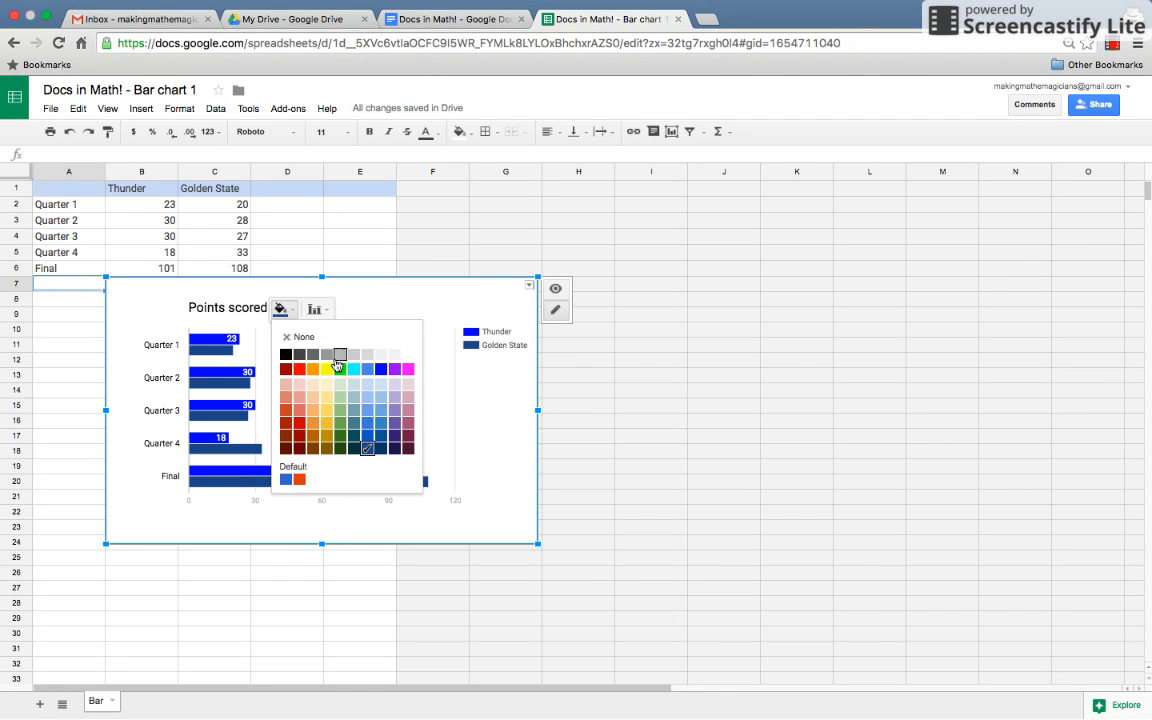
pyautogui.click(327, 408)
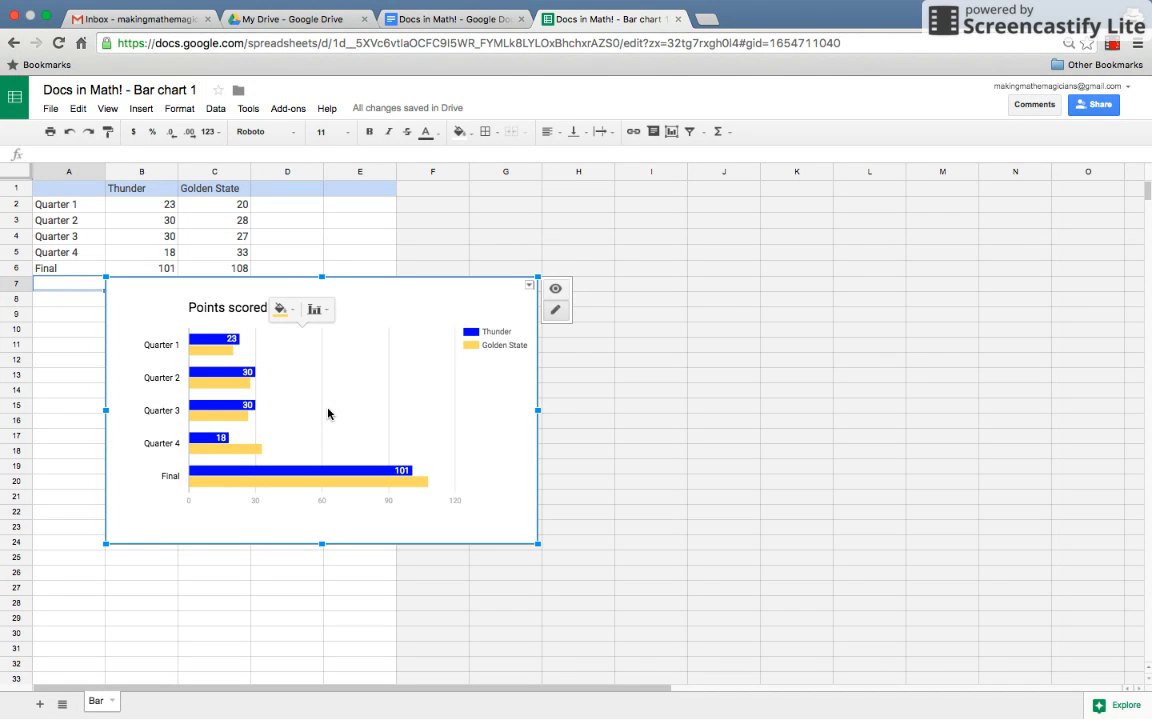
pyautogui.click(315, 309)
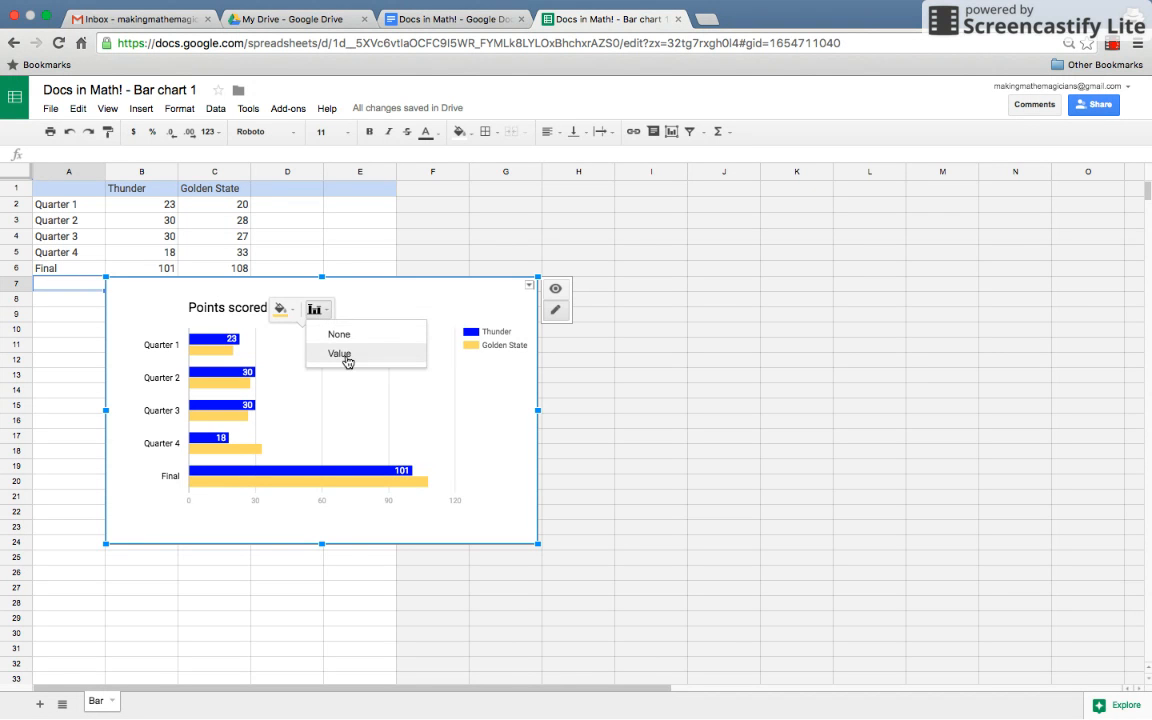
pyautogui.click(341, 354)
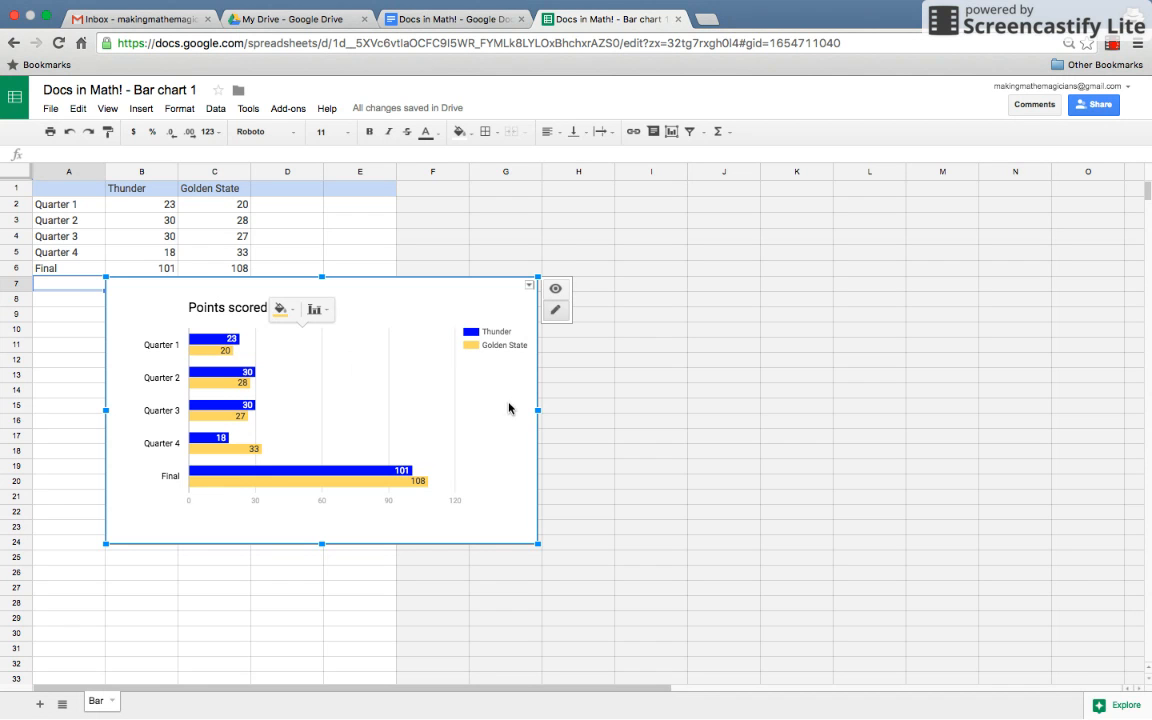
pyautogui.click(560, 407)
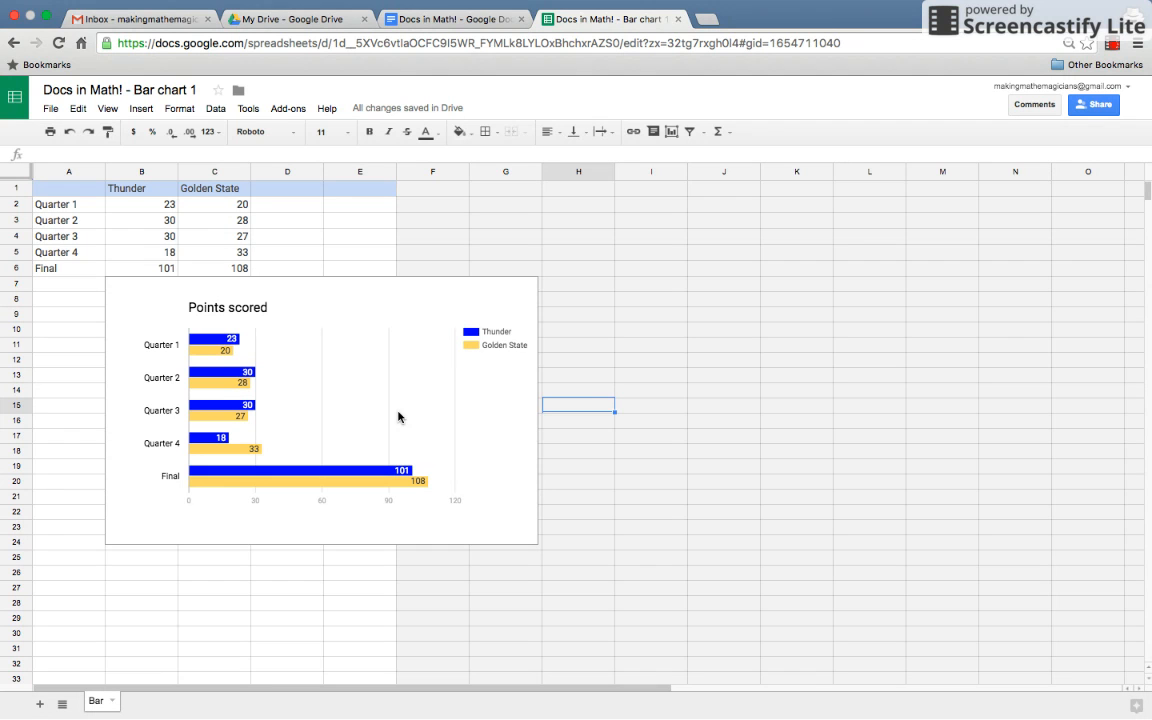
# Step: Open the advanced chart editor for the Points scored chart
pyautogui.click(526, 300)
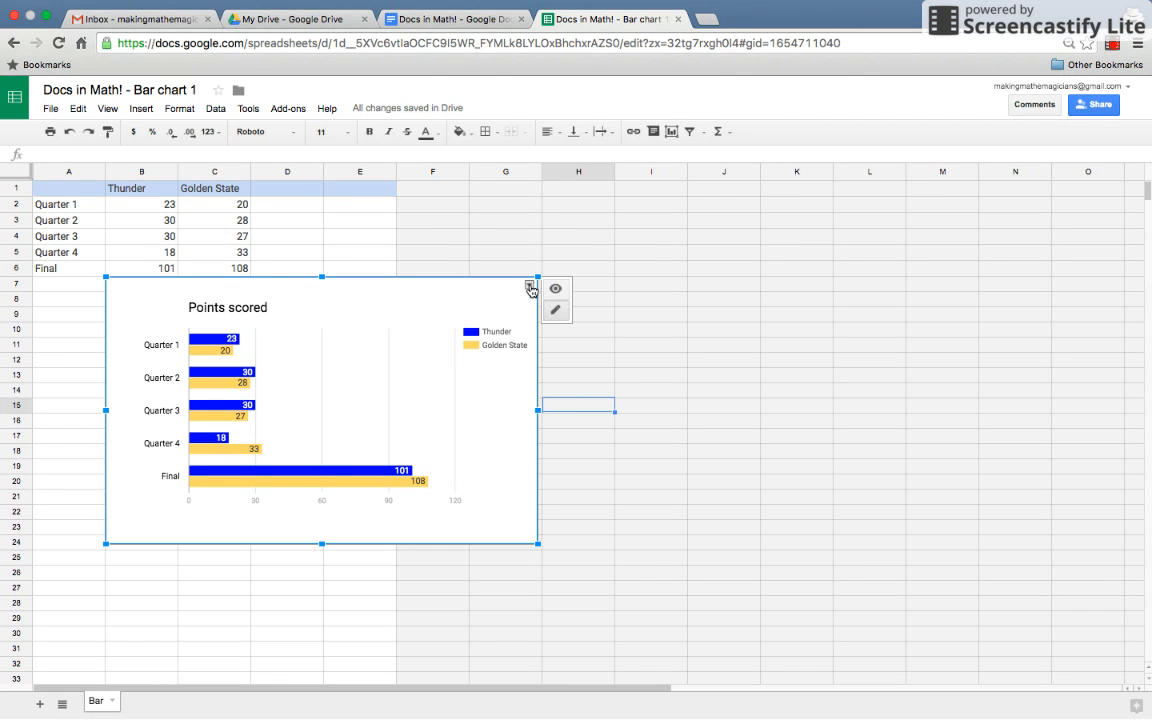
pyautogui.click(529, 287)
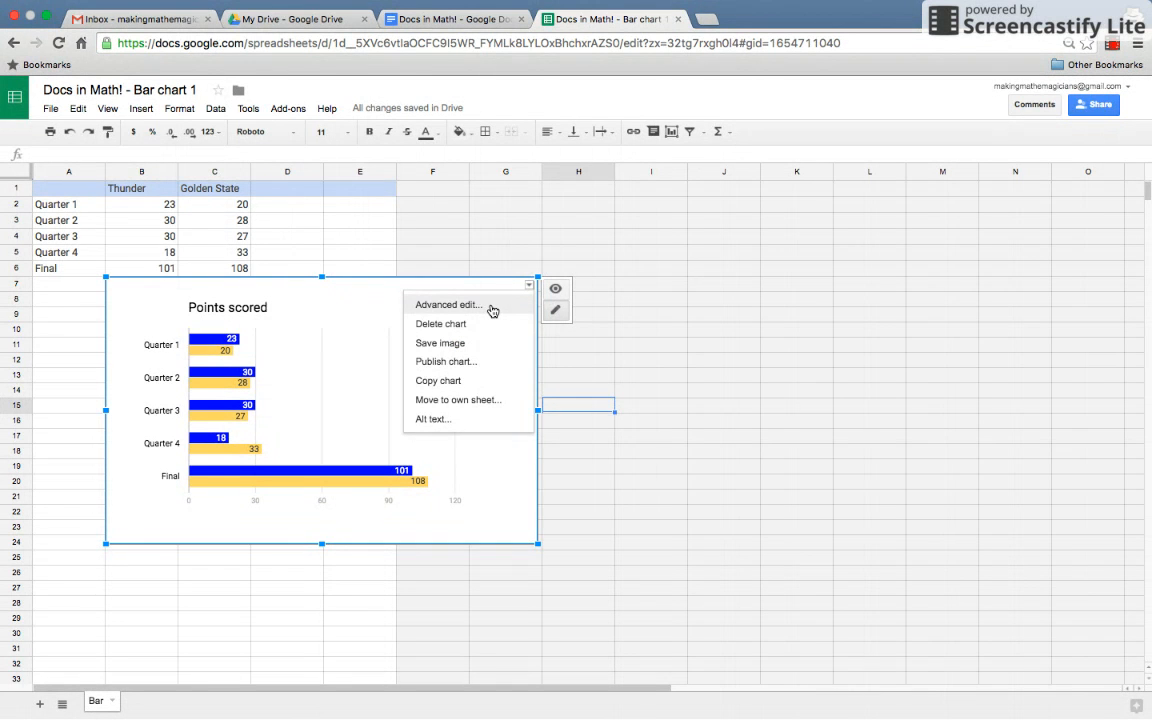
pyautogui.click(492, 309)
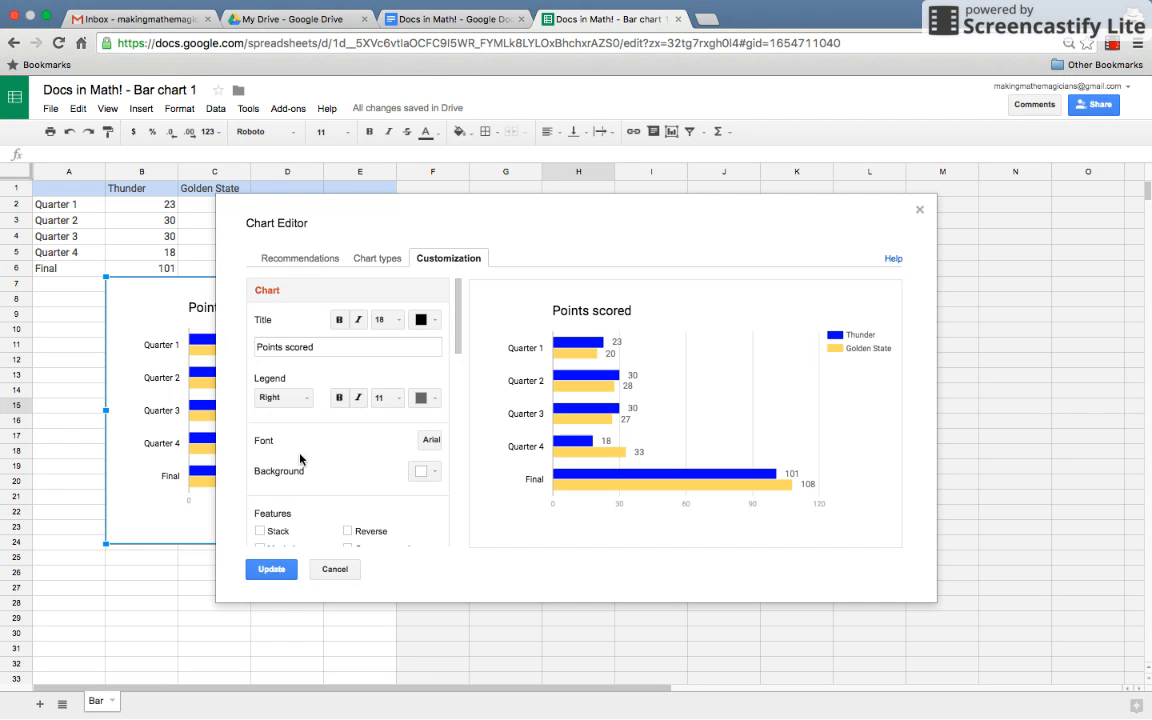
# Step: Try the Stack feature on the chart's bars and switch it back off
pyautogui.click(261, 531)
pyautogui.click(261, 535)
pyautogui.click(261, 533)
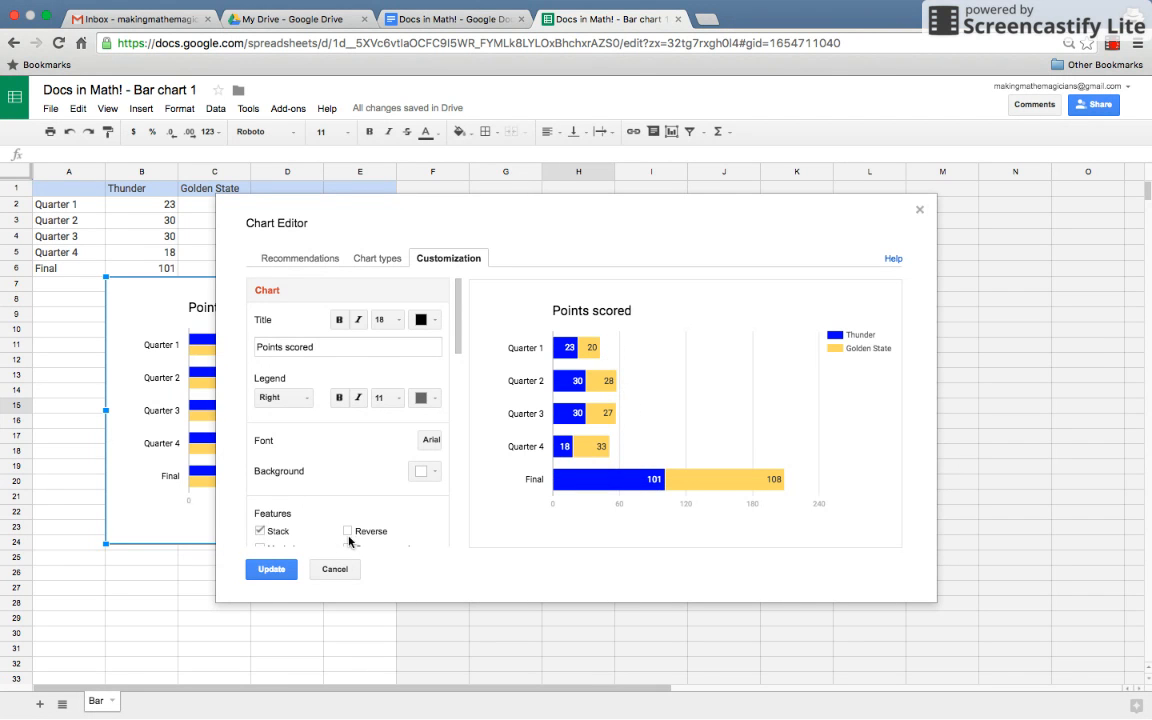
pyautogui.click(261, 533)
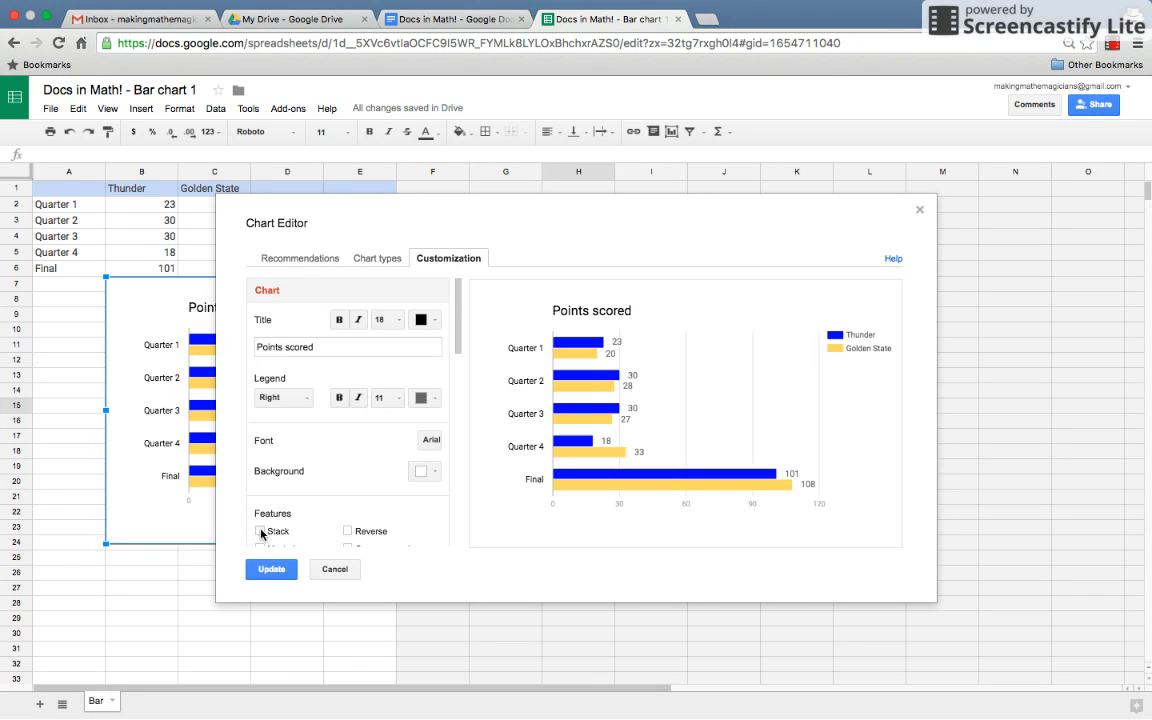
# Step: Change the chart type to the unstacked column chart and update the chart in the sheet
pyautogui.click(377, 262)
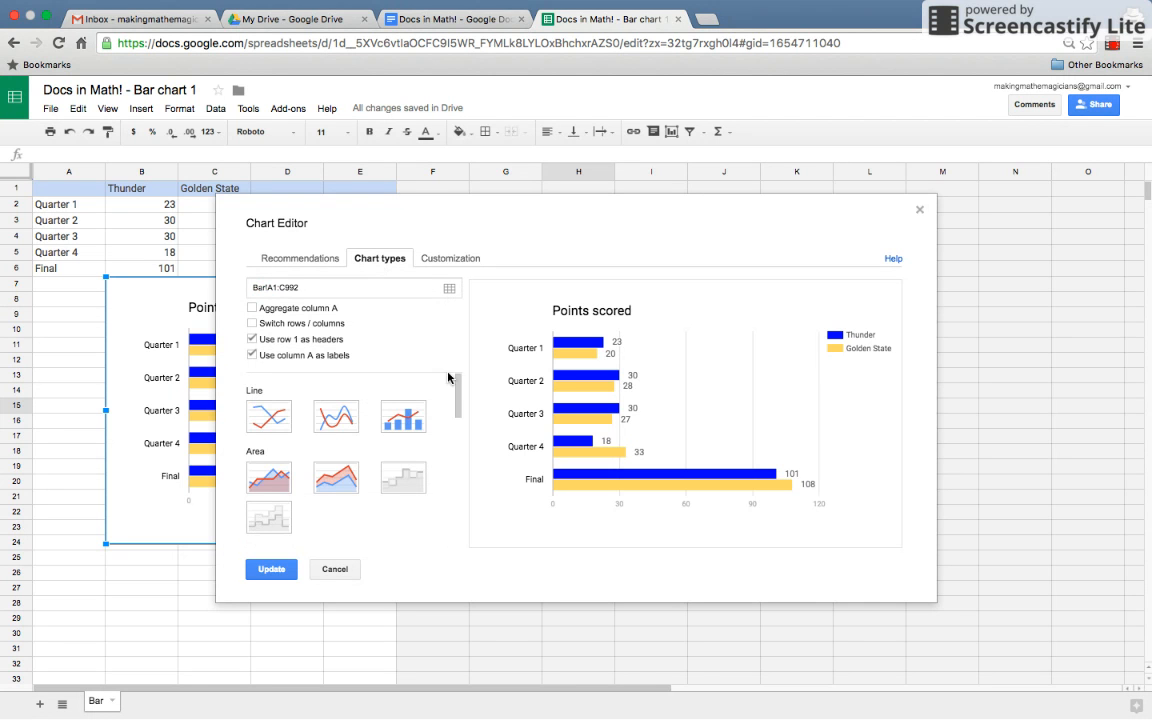
pyautogui.scroll(-2, 456, 398)
pyautogui.moveTo(456, 420); pyautogui.dragTo(455, 421)
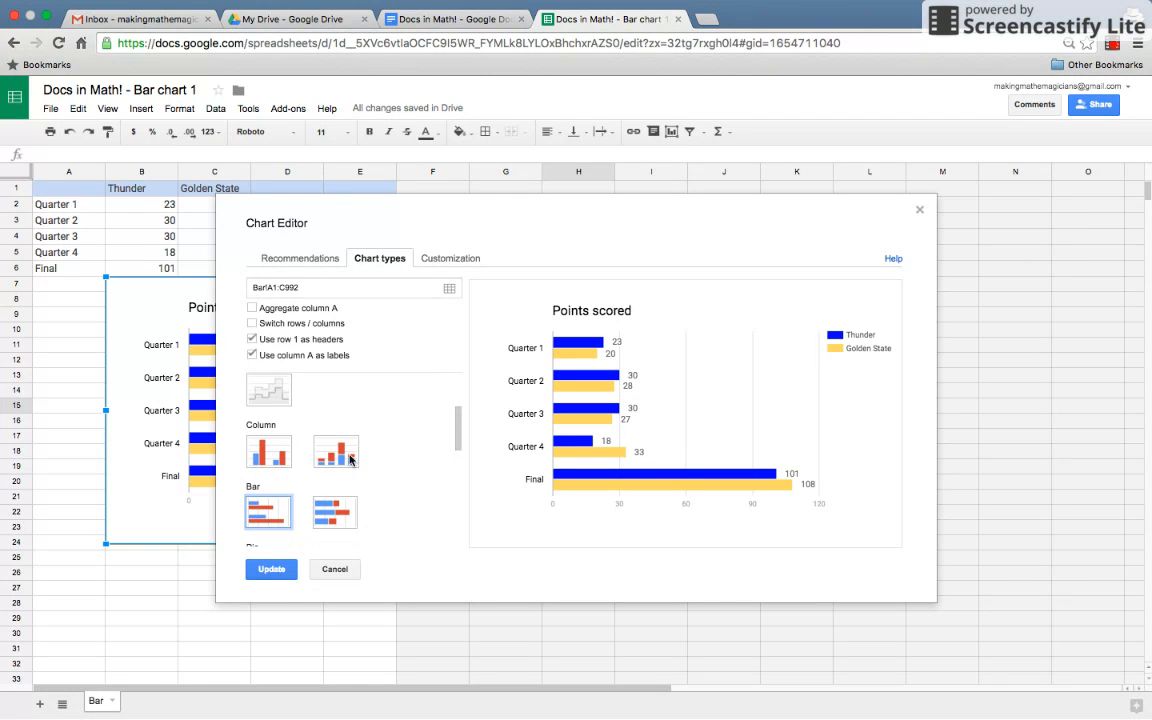
pyautogui.click(276, 460)
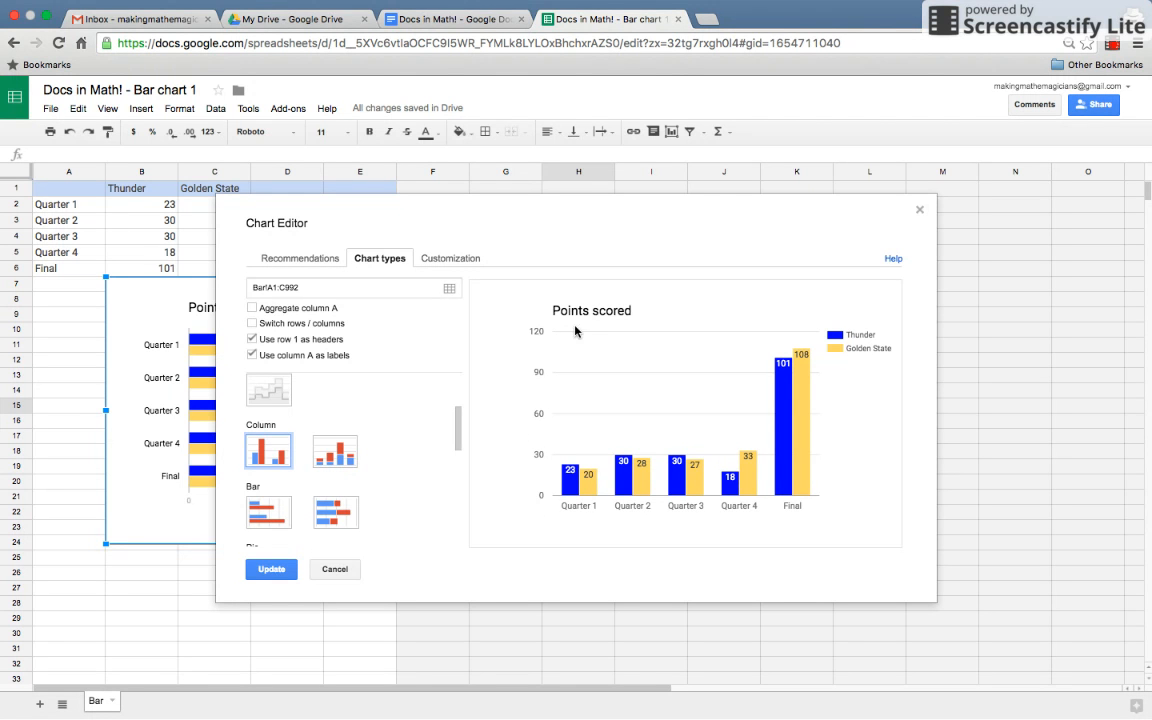
pyautogui.click(277, 572)
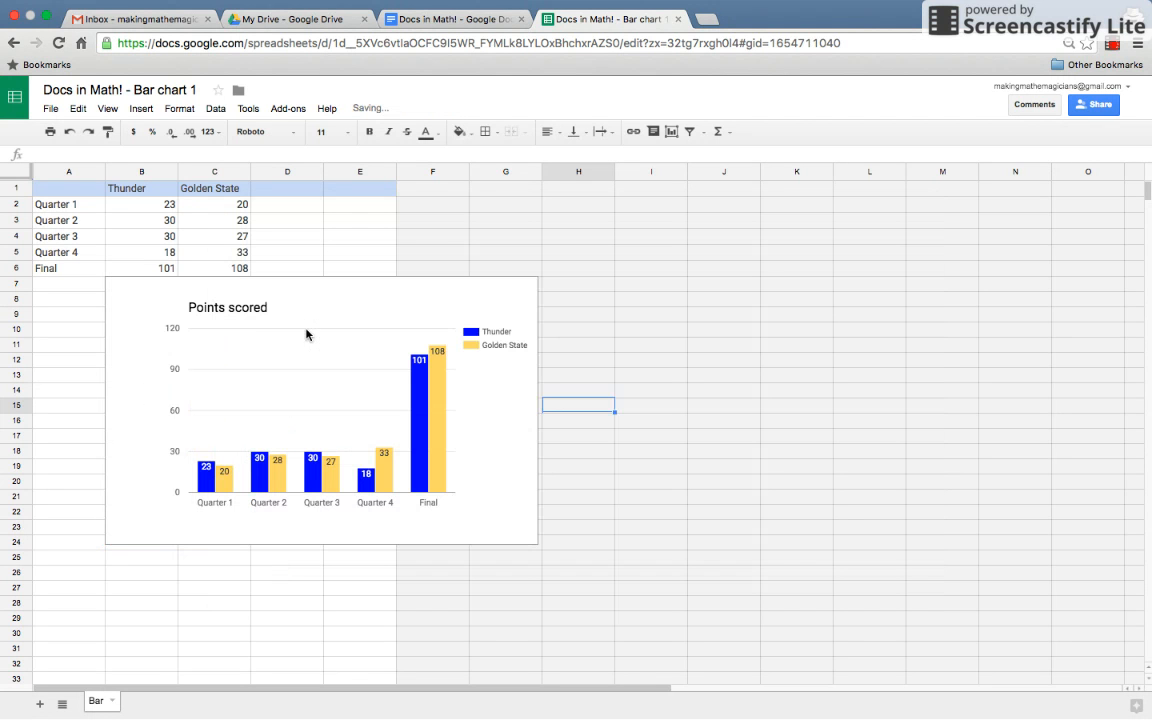
# Step: Change the title of the Points scored chart to "Points Scored in Game 7"
pyautogui.click(256, 312)
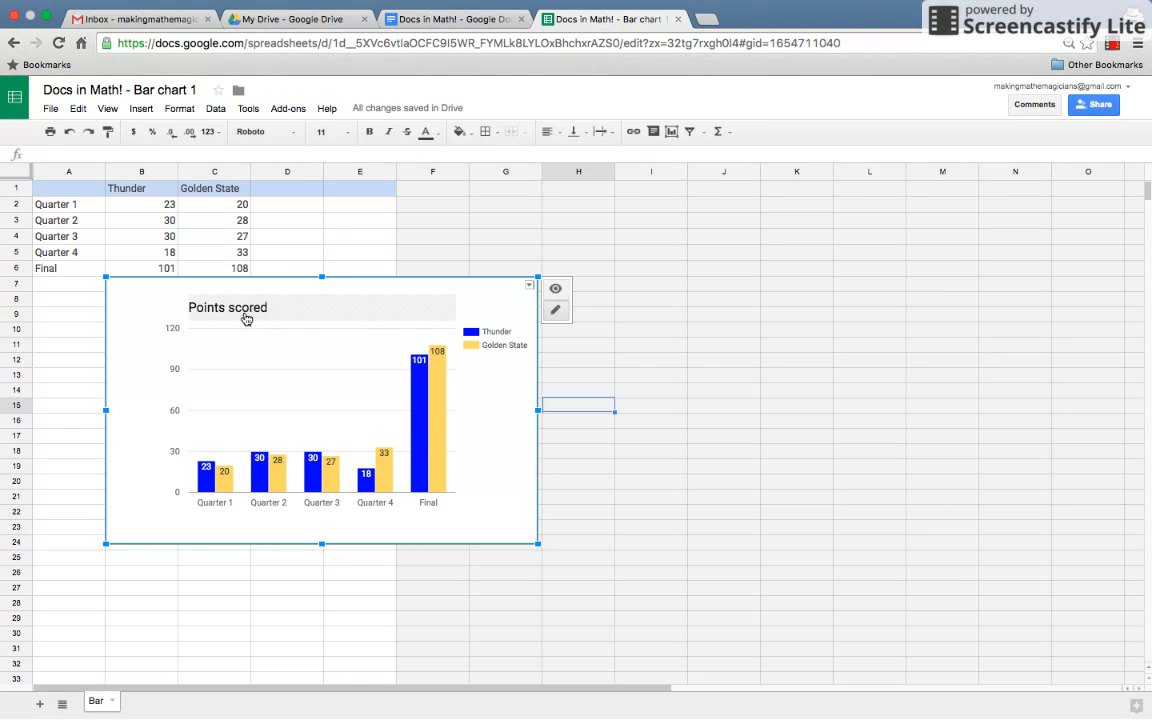
pyautogui.click(231, 319)
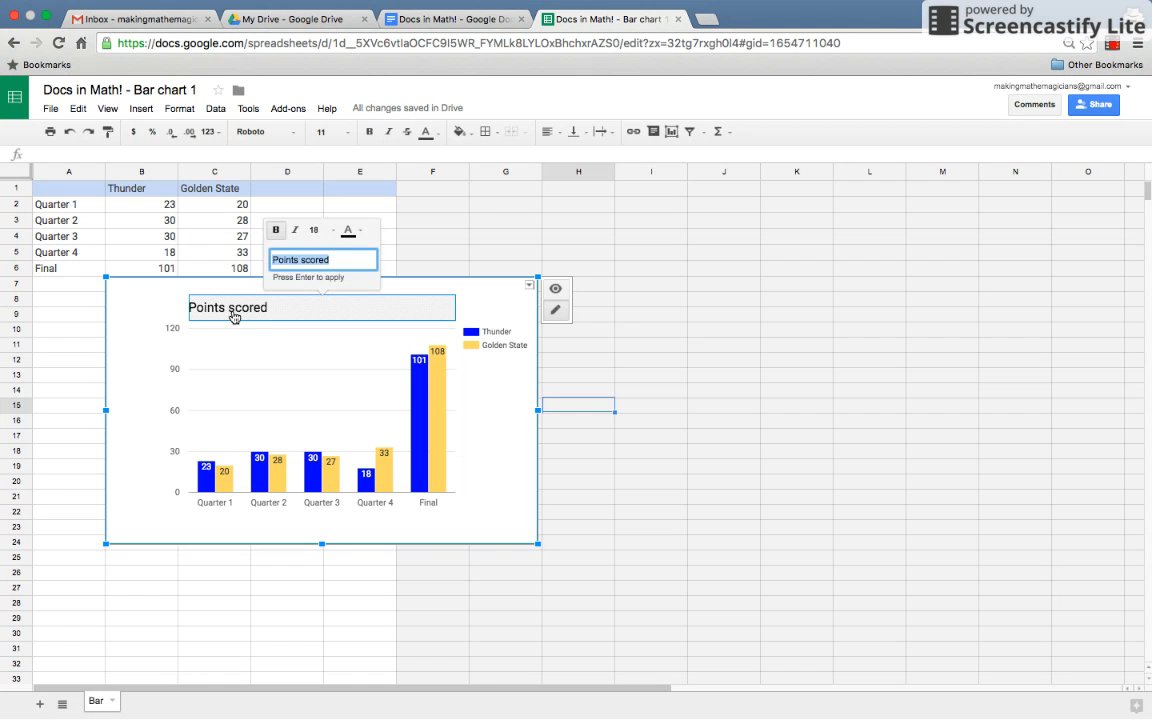
pyautogui.click(309, 260)
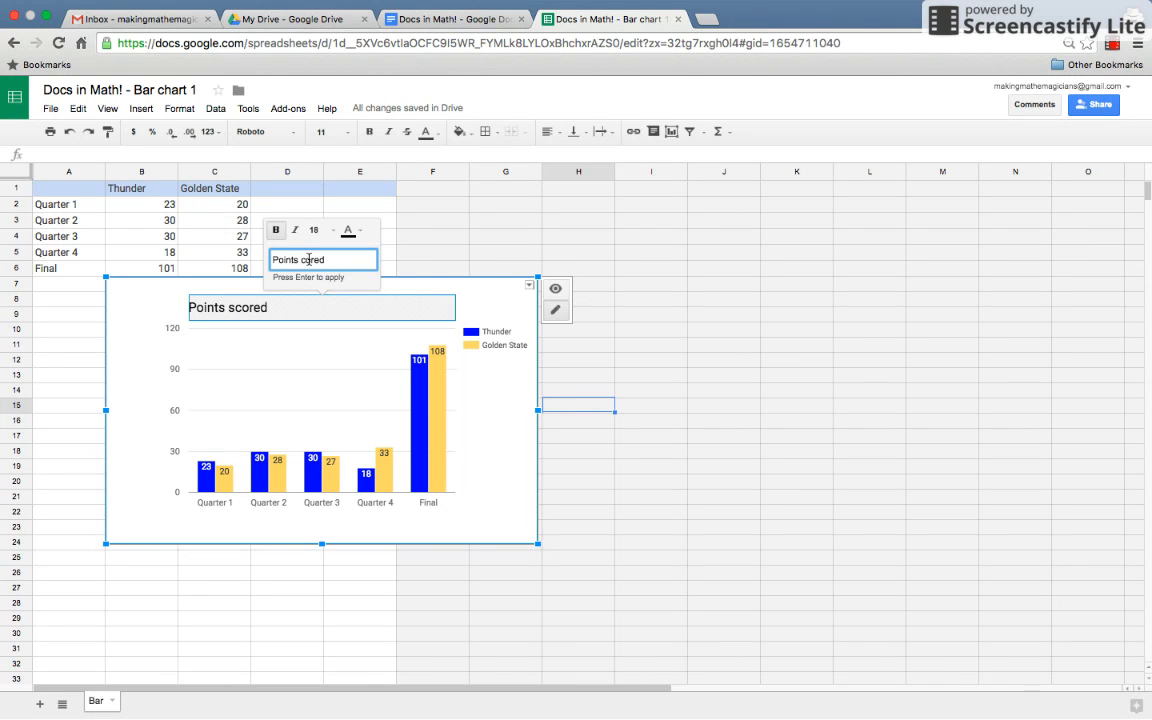
pyautogui.press('BackSpace')
pyautogui.write('S')
pyautogui.click(340, 262)
pyautogui.write('in Game 7')
pyautogui.press('Return')
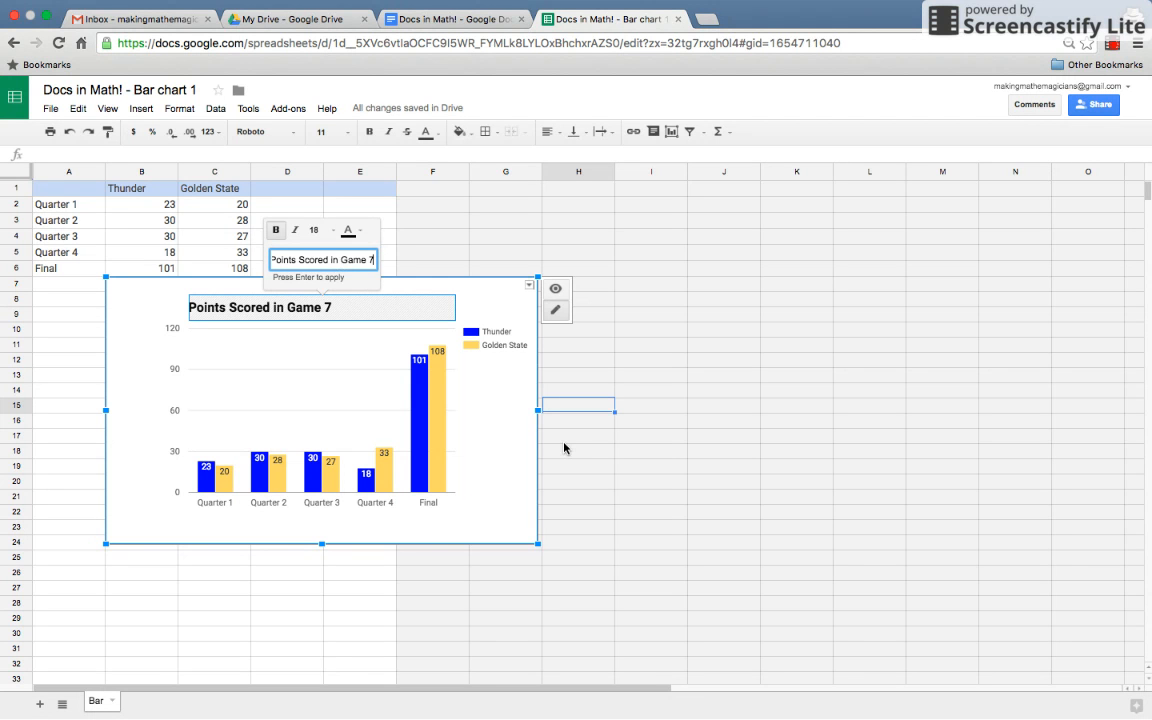
pyautogui.click(564, 442)
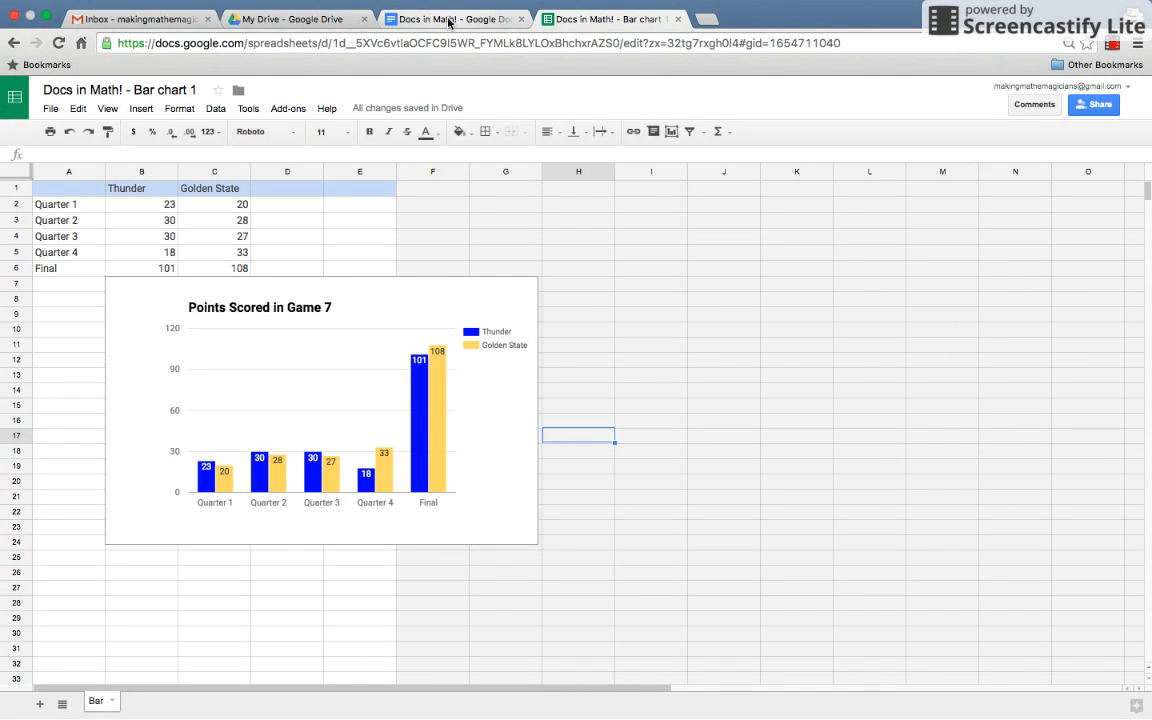
# Step: Switch to the Docs in Math! document, update its linked chart from the spreadsheet and shrink the chart proportionally
pyautogui.click(449, 22)
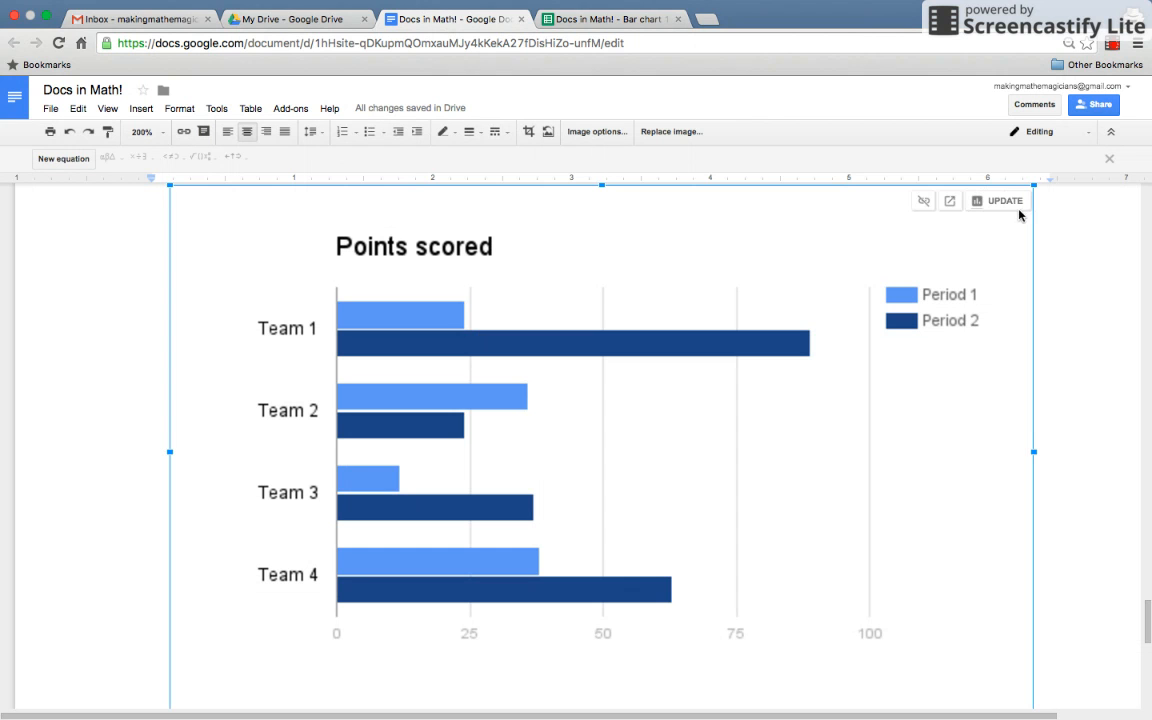
pyautogui.click(1000, 201)
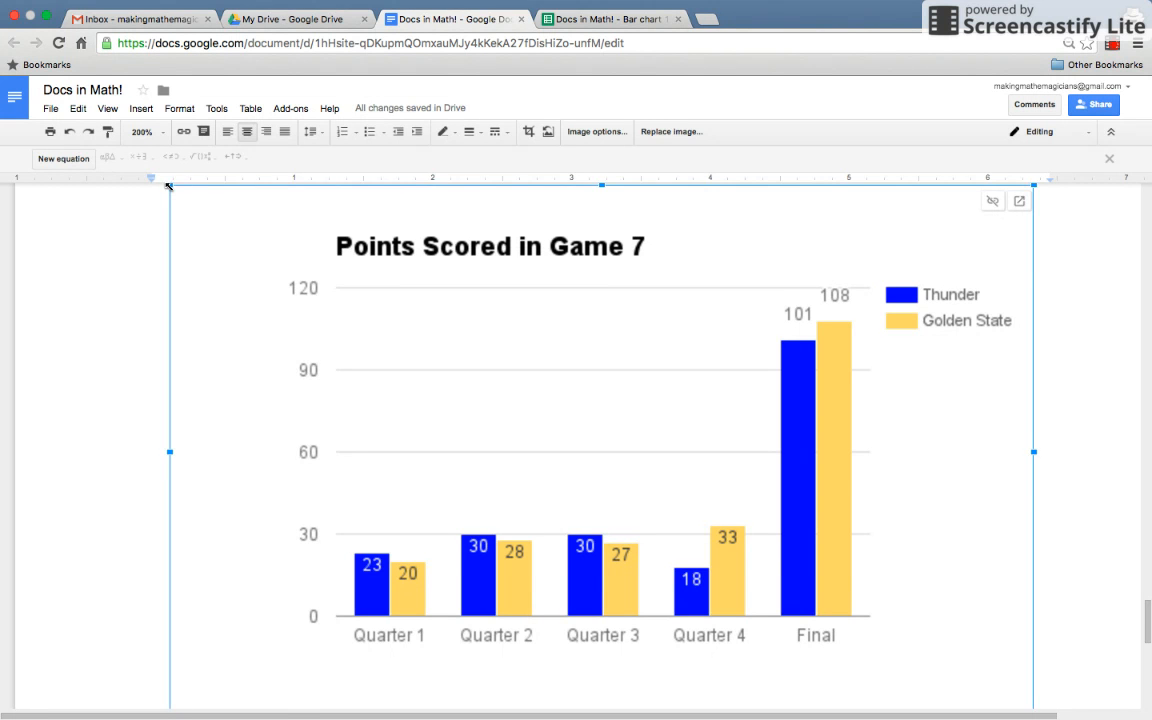
pyautogui.moveTo(169, 186); pyautogui.dragTo(308, 306)
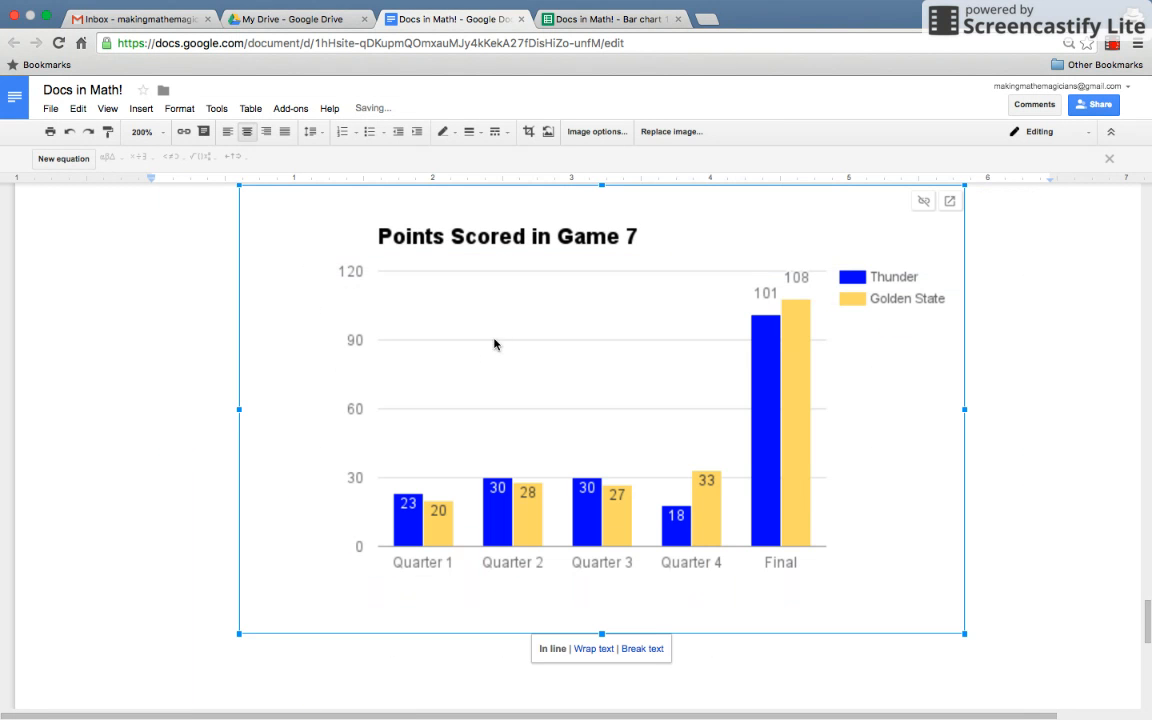
pyautogui.click(1058, 451)
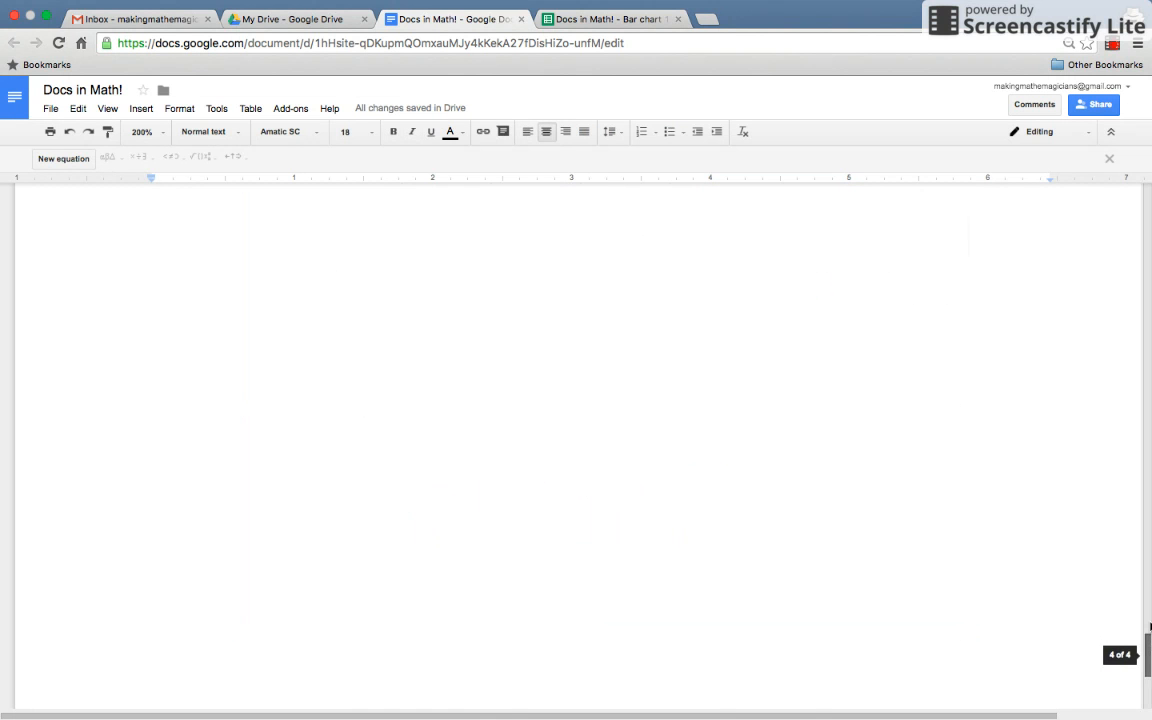
pyautogui.moveTo(1149, 650); pyautogui.dragTo(1149, 615)
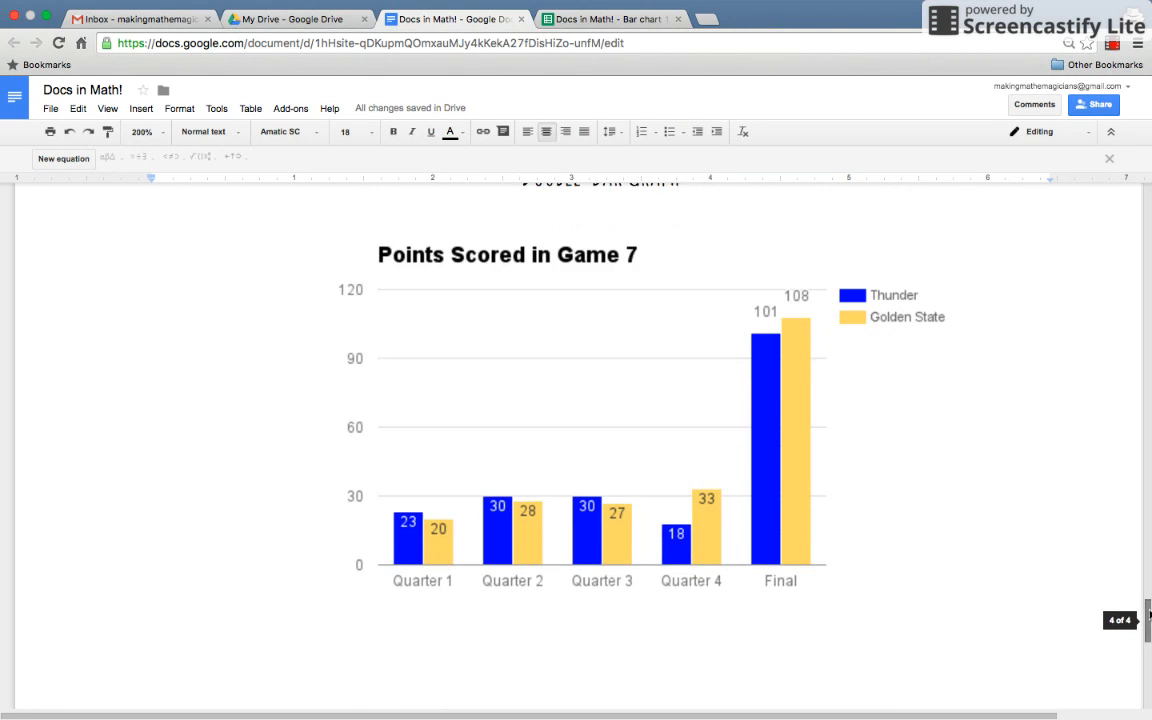